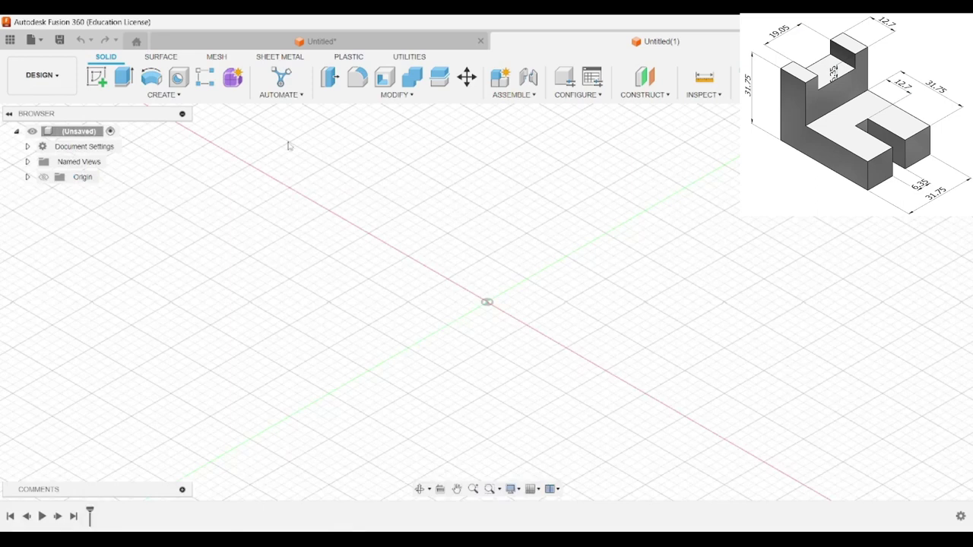
# Step: On an origin plane, sketch a closed six-line L outline that starts and ends at the origin
pyautogui.click(99, 79)
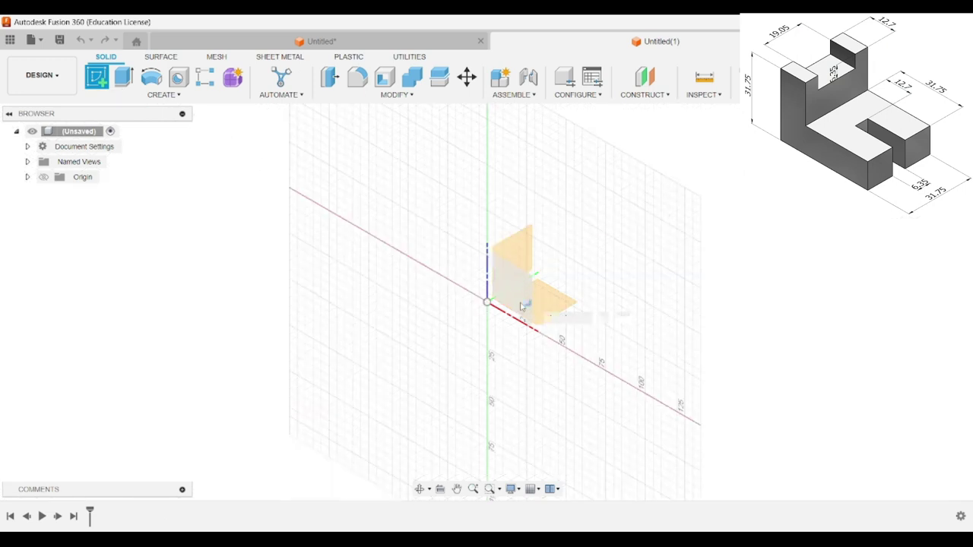
pyautogui.click(521, 305)
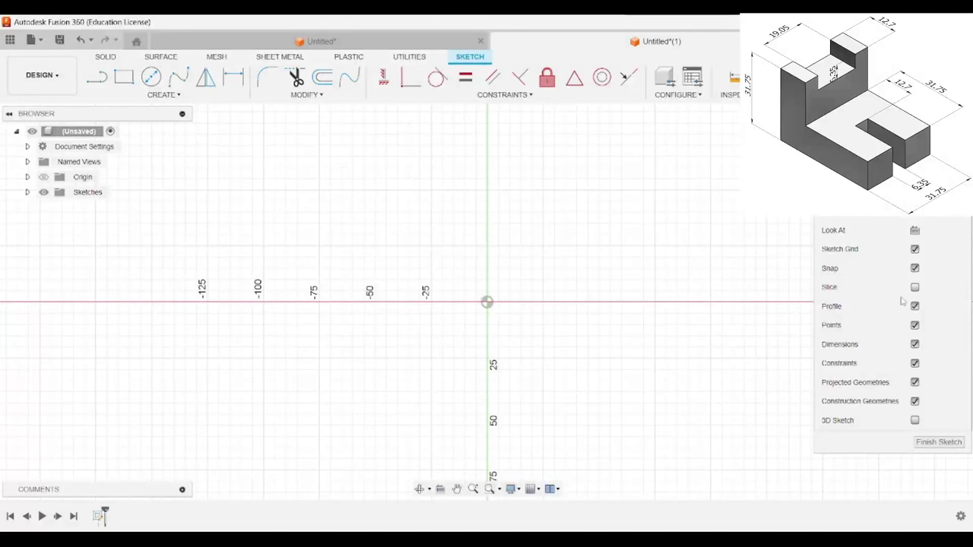
pyautogui.click(97, 79)
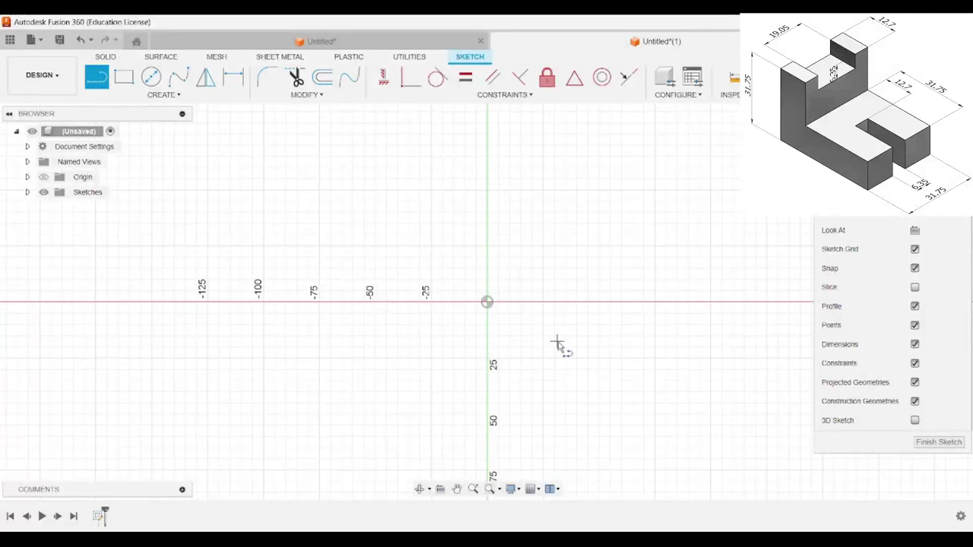
pyautogui.moveTo(574, 345)
pyautogui.mouseDown(button='middle')
pyautogui.moveTo(500, 357)
pyautogui.moveTo(335, 410)
pyautogui.mouseUp(button='middle')
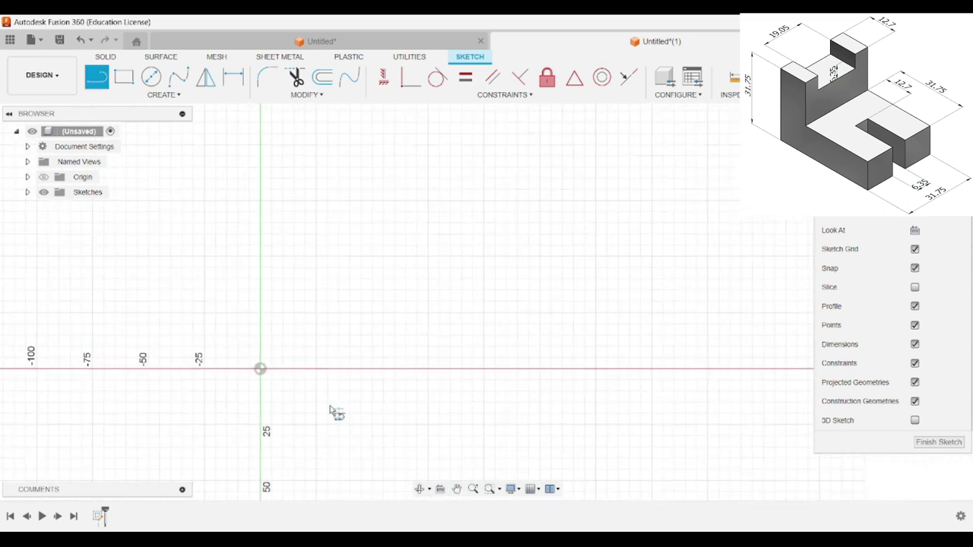
pyautogui.click(260, 369)
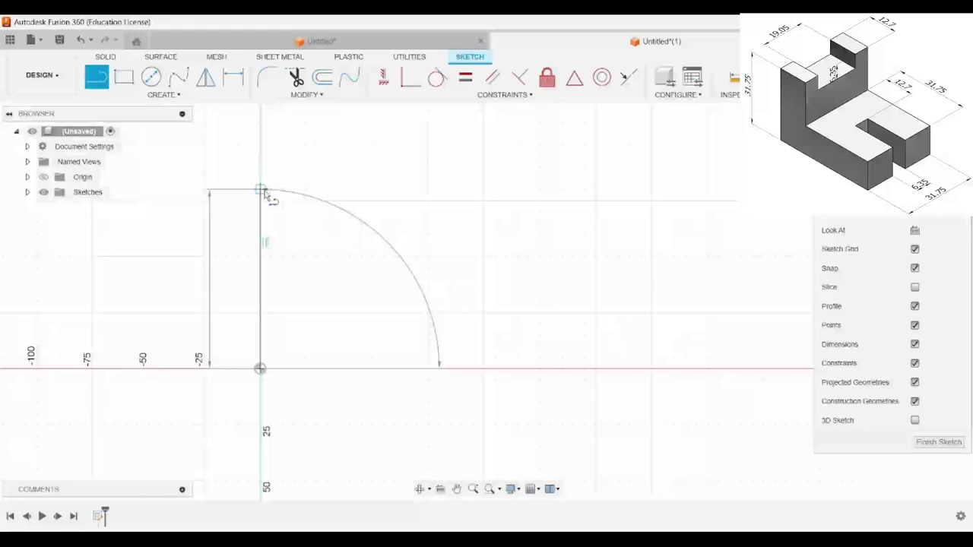
pyautogui.click(260, 190)
pyautogui.click(316, 190)
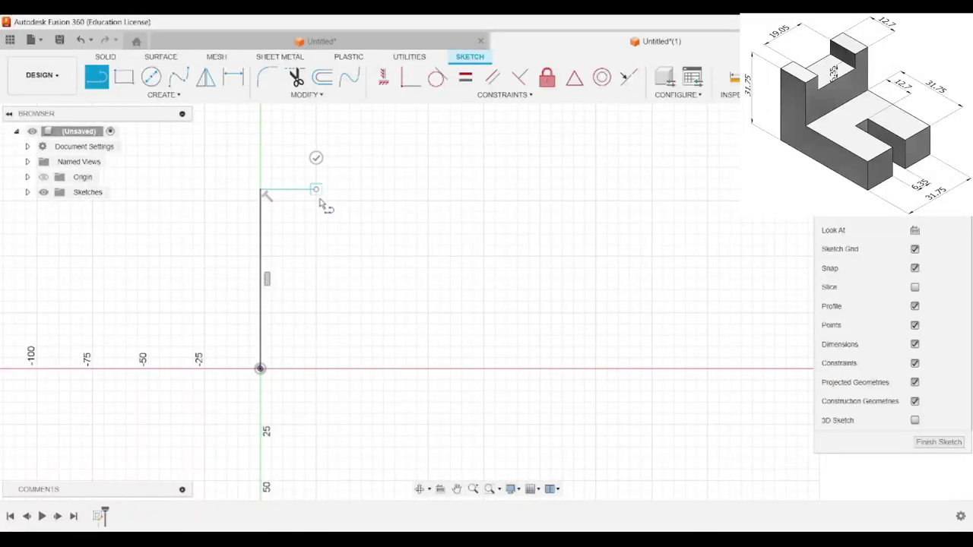
pyautogui.click(317, 312)
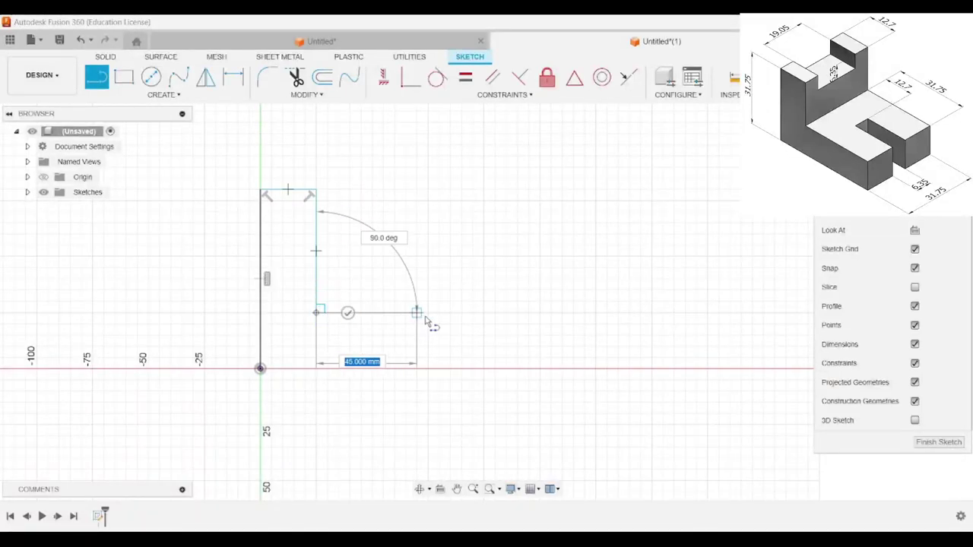
pyautogui.click(461, 312)
pyautogui.click(462, 369)
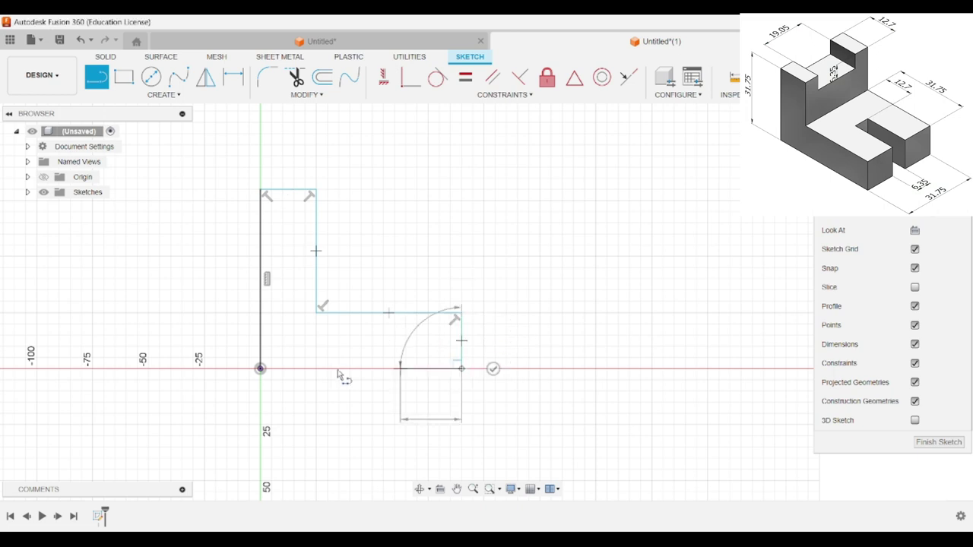
pyautogui.click(260, 369)
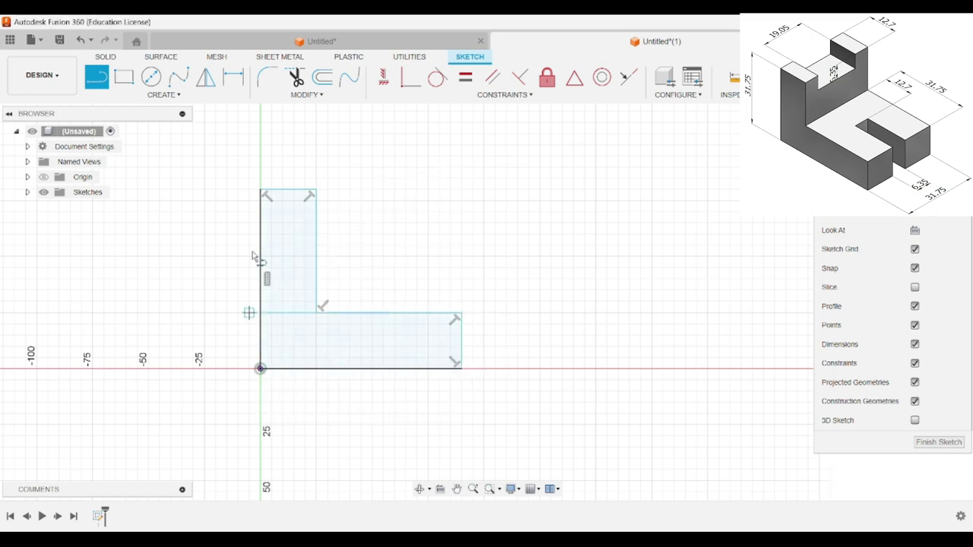
# Step: Dimension the L's overall height to 31.75 and overall width to 44.45
pyautogui.click(264, 280)
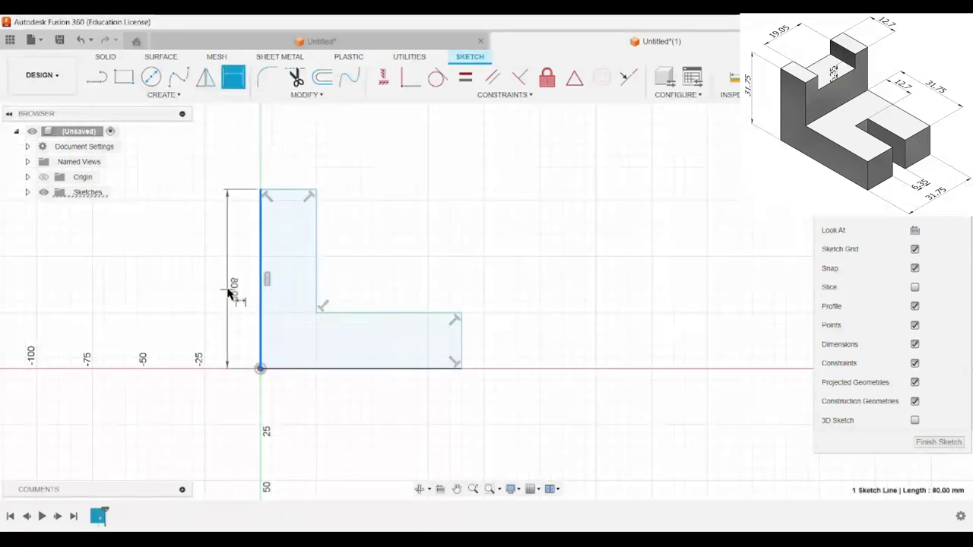
pyautogui.click(224, 290)
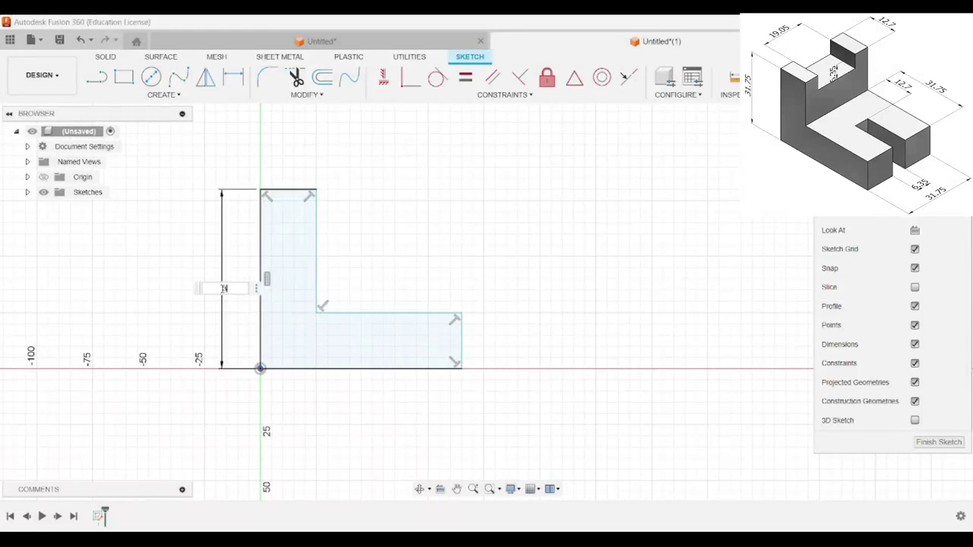
pyautogui.write('31.75')
pyautogui.press('Return')
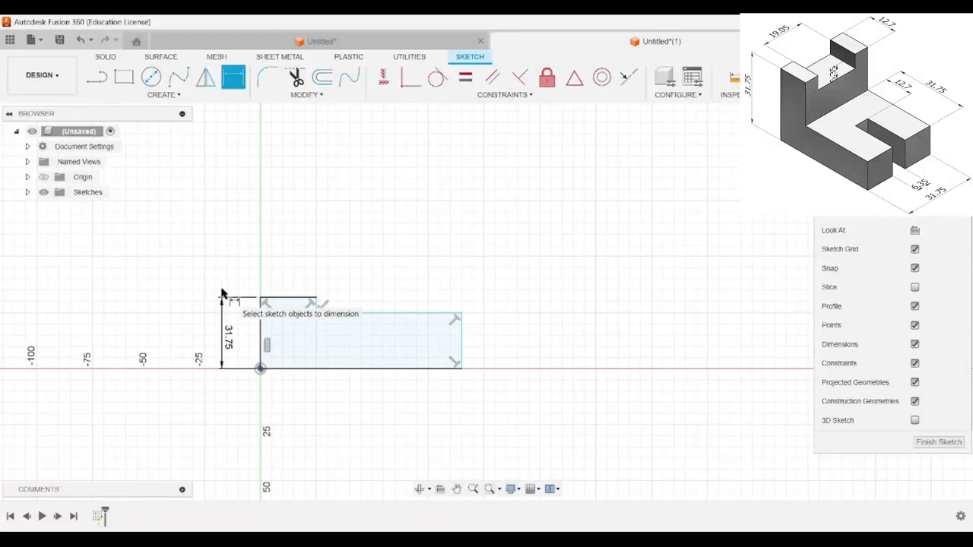
pyautogui.click(382, 370)
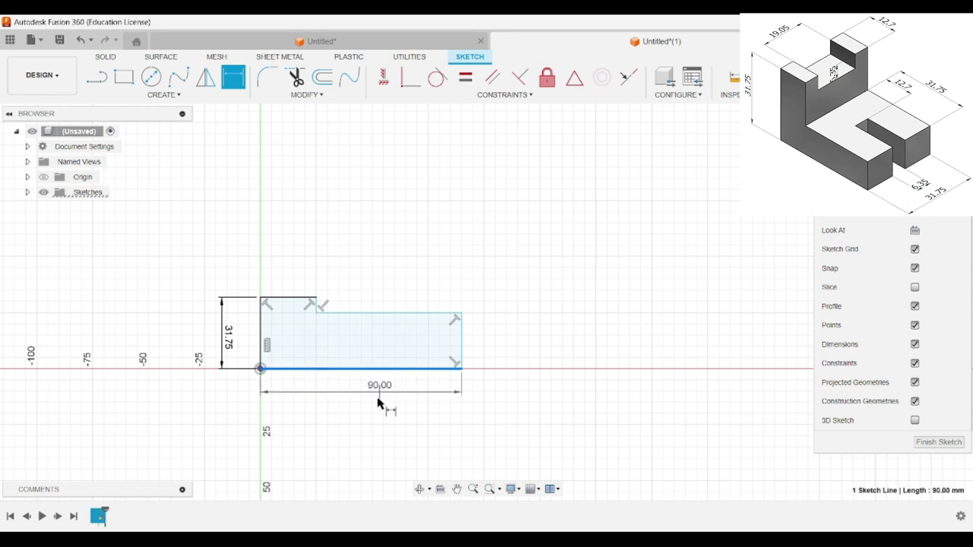
pyautogui.click(376, 416)
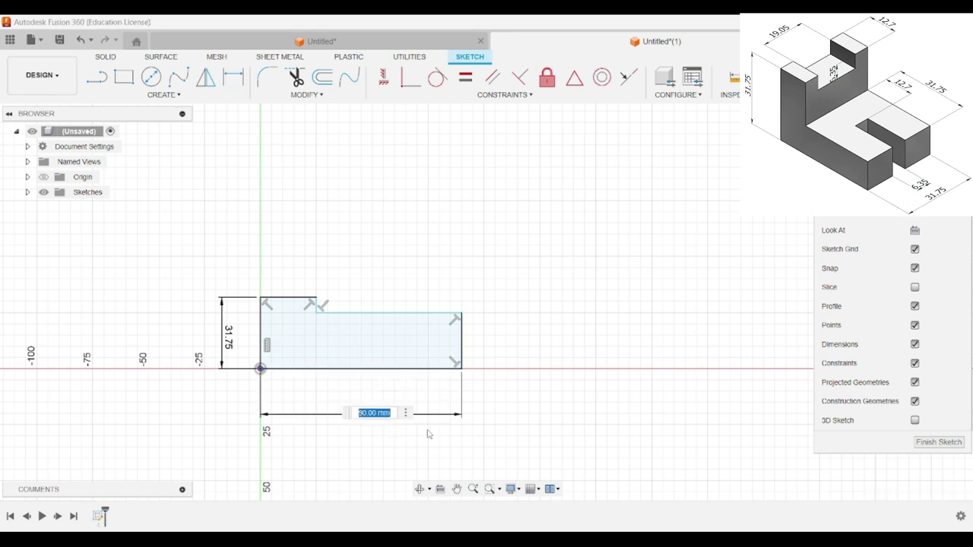
pyautogui.write('5')
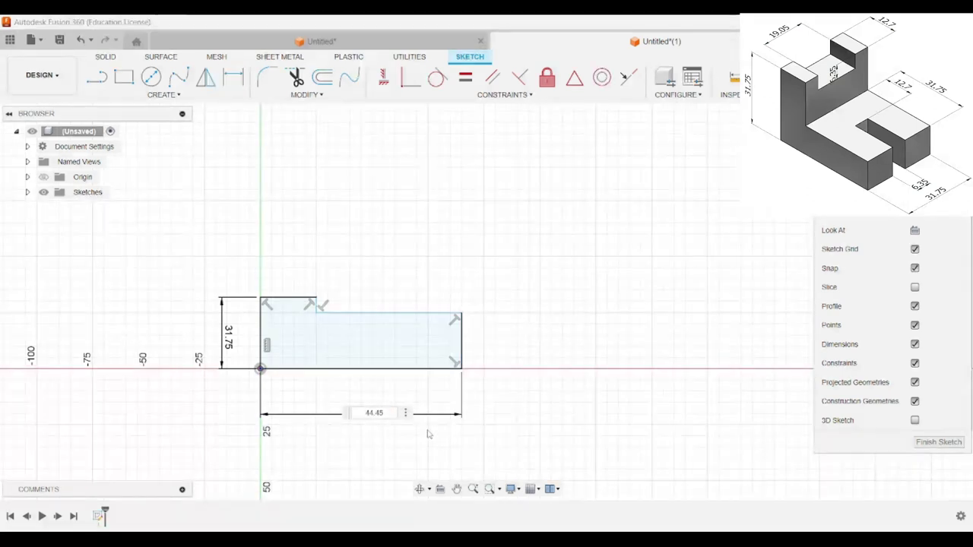
pyautogui.press('Return')
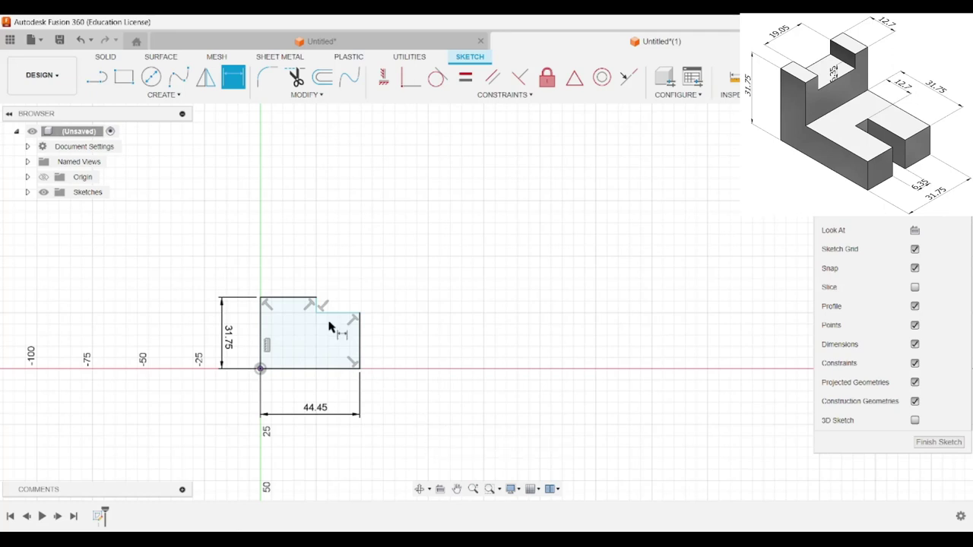
# Step: Set the upright width and the base height to 12.70 each, then finish the sketch
pyautogui.click(304, 298)
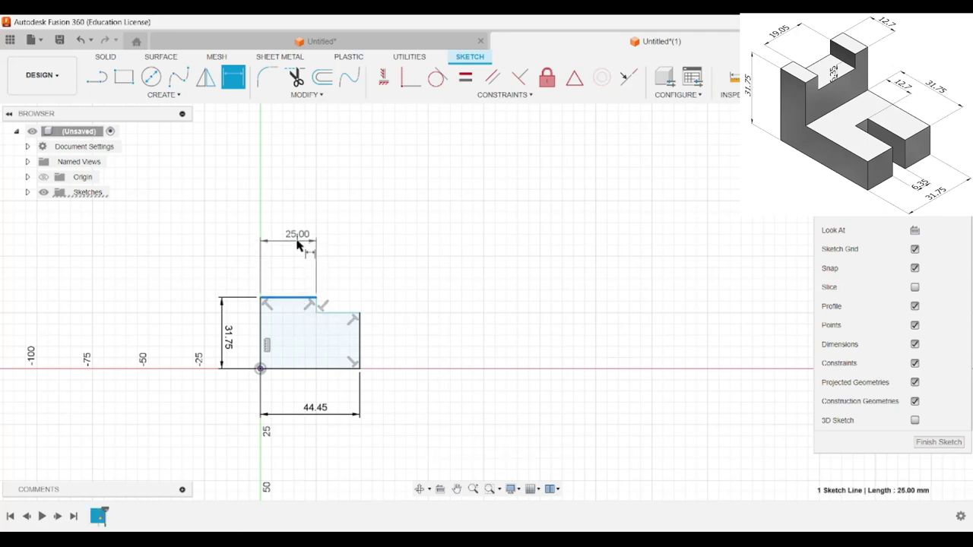
pyautogui.click(300, 241)
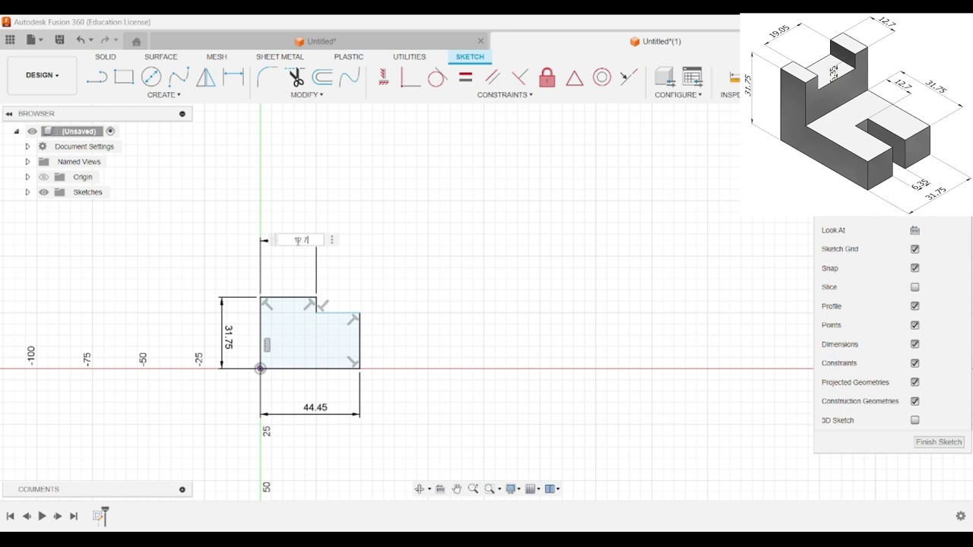
pyautogui.press('Return')
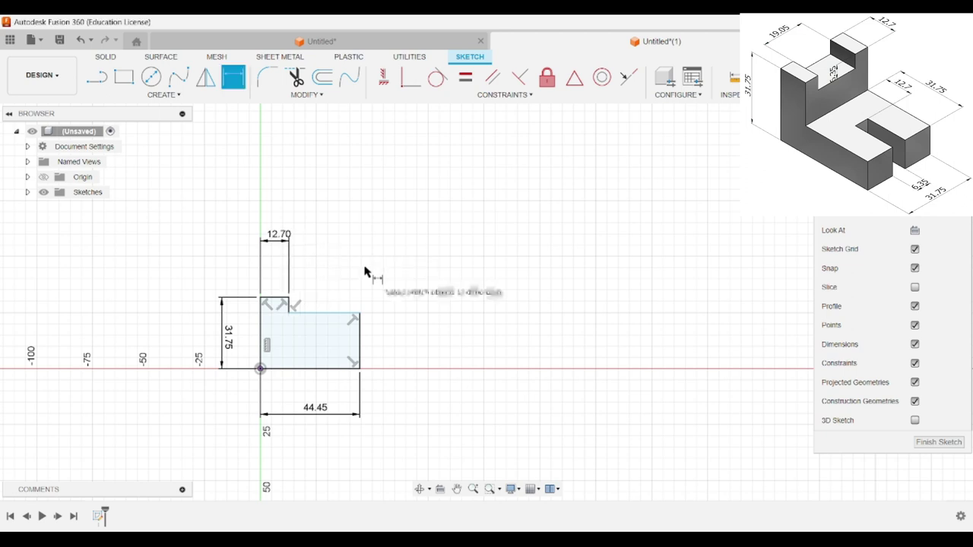
pyautogui.click(328, 313)
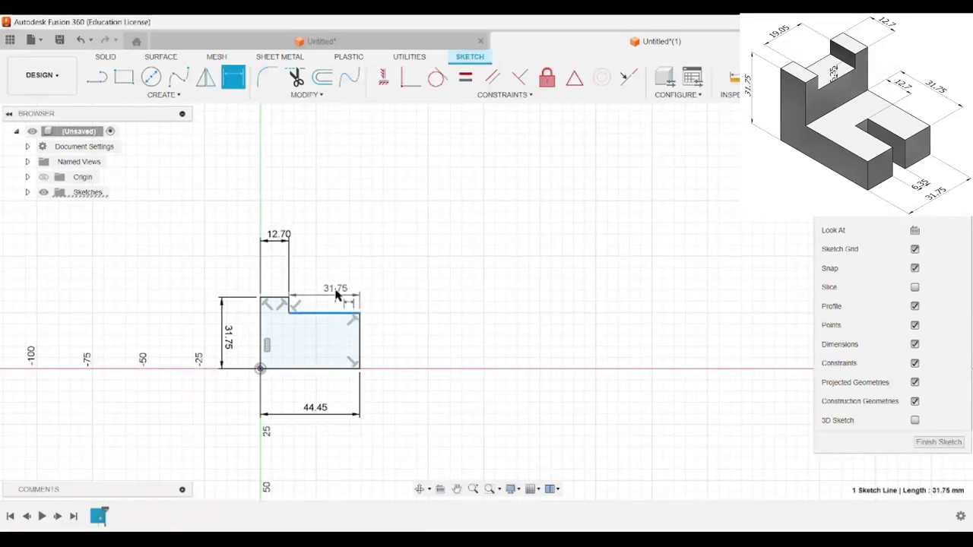
pyautogui.press('Escape')
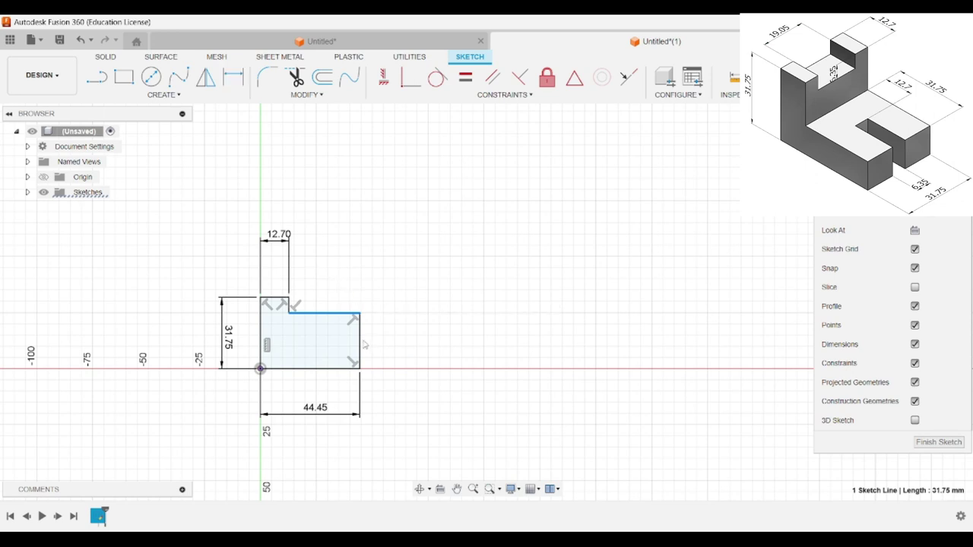
pyautogui.click(234, 76)
pyautogui.click(361, 348)
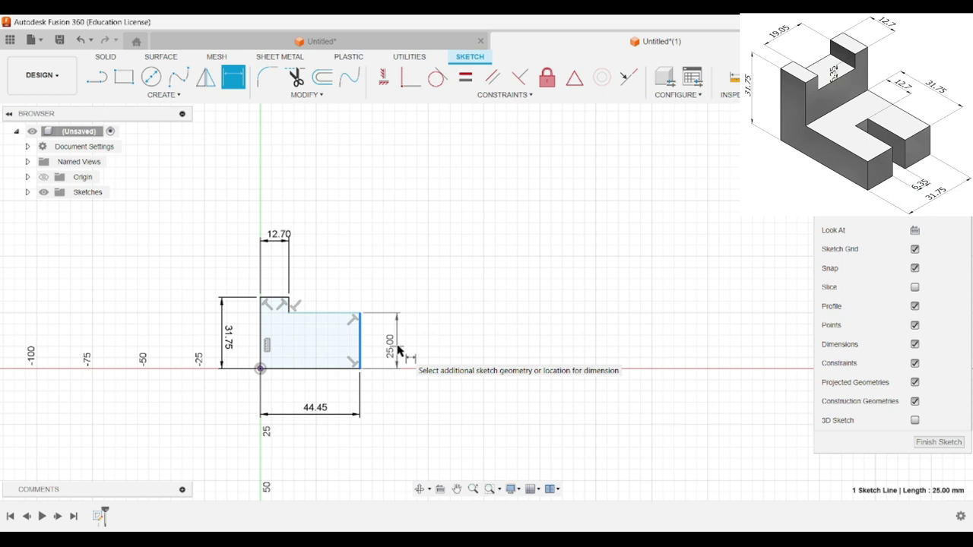
pyautogui.click(399, 350)
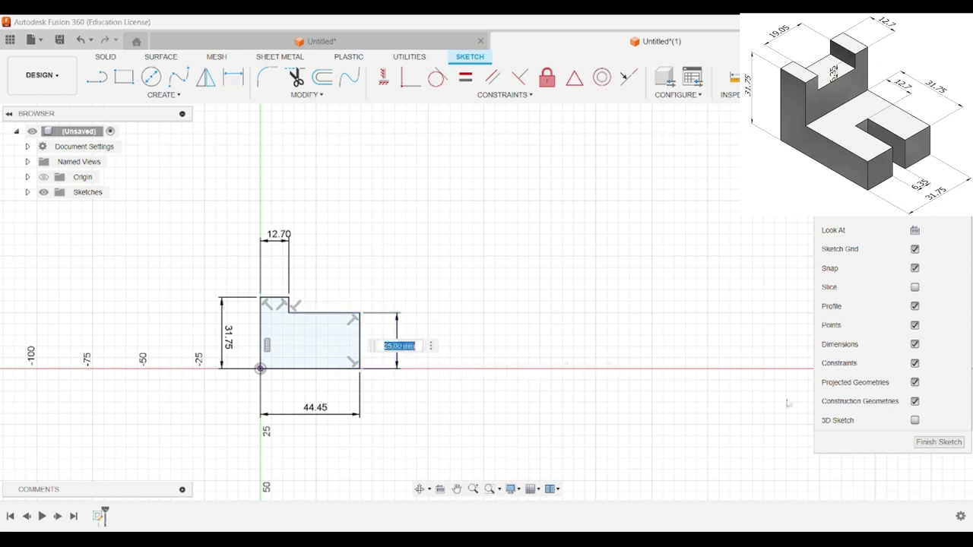
pyautogui.write('12.7')
pyautogui.press('Return')
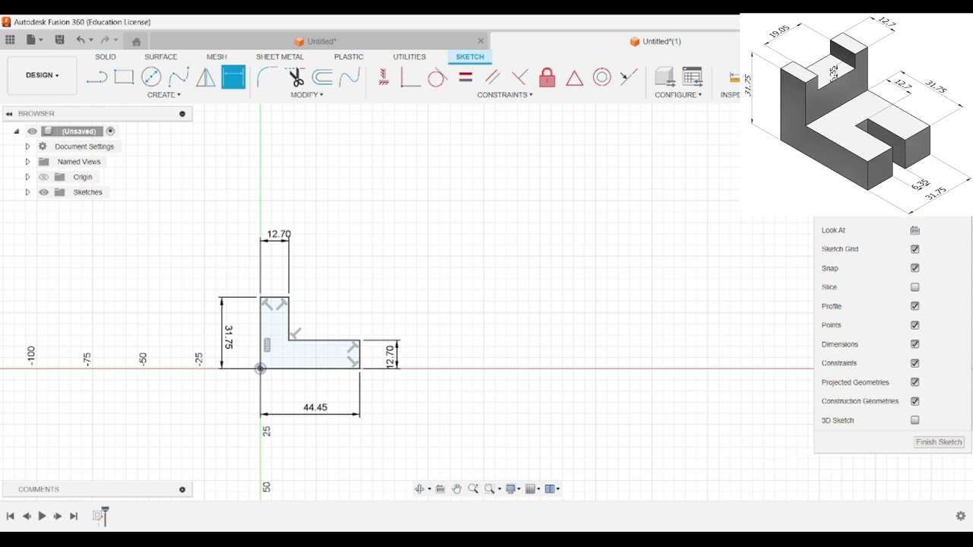
pyautogui.click(844, 76)
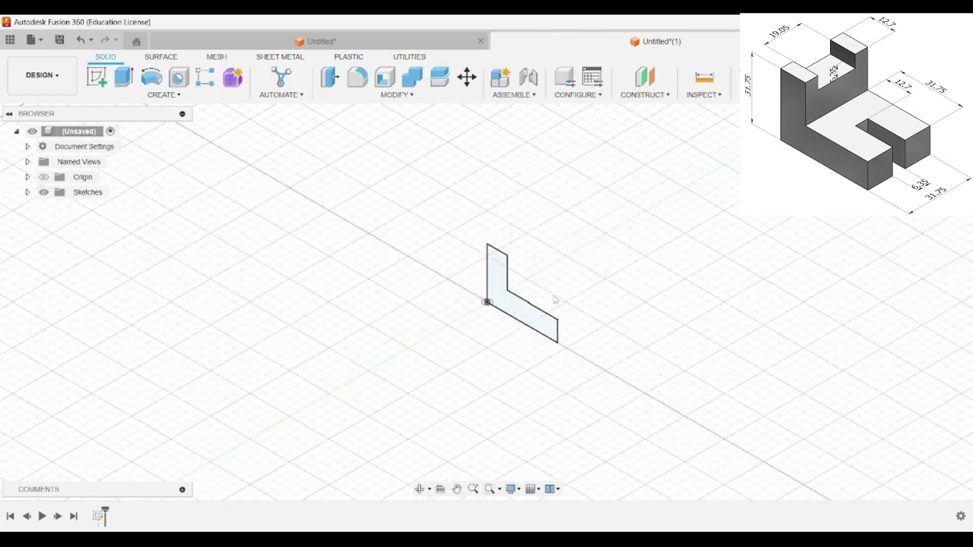
# Step: Extrude the L profile 31.75 mm into a new solid body
pyautogui.click(123, 77)
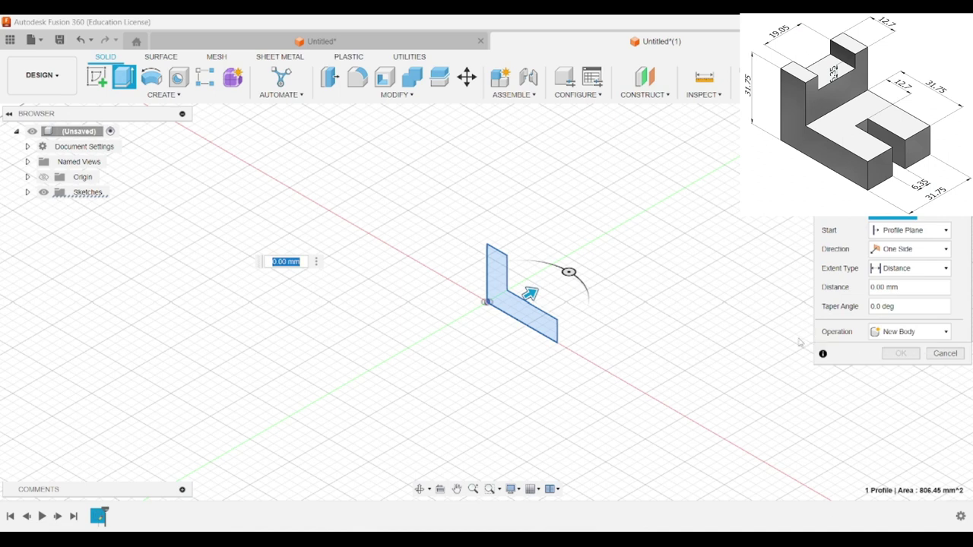
pyautogui.click(900, 287)
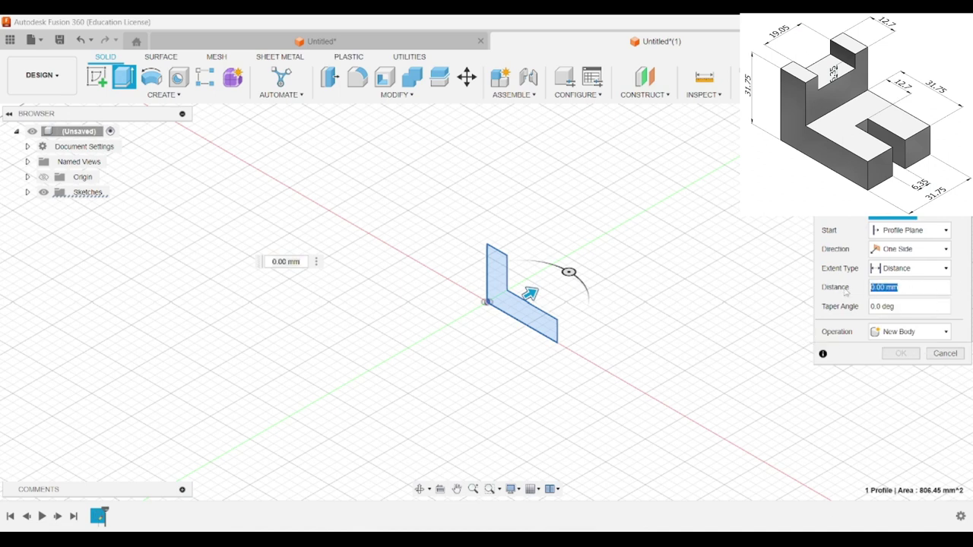
pyautogui.write('31.75')
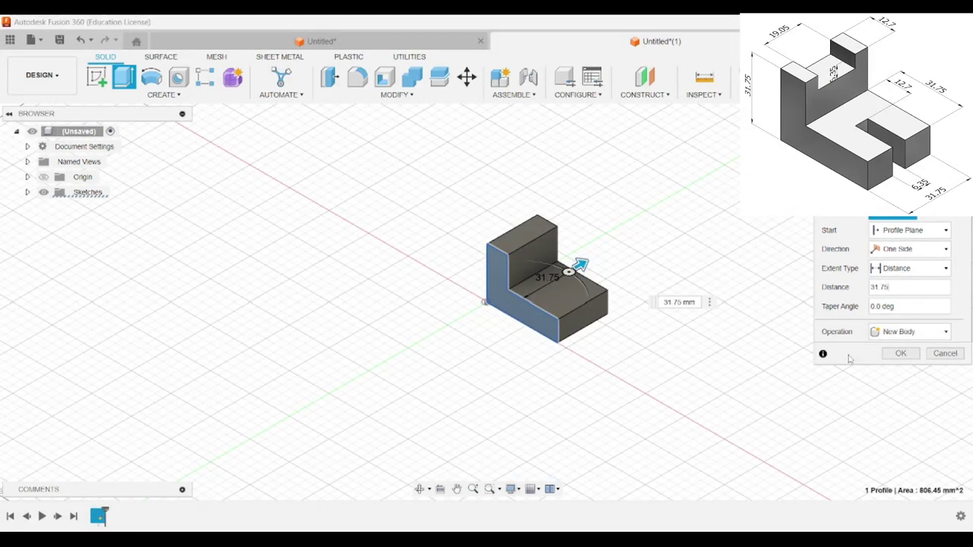
pyautogui.click(894, 358)
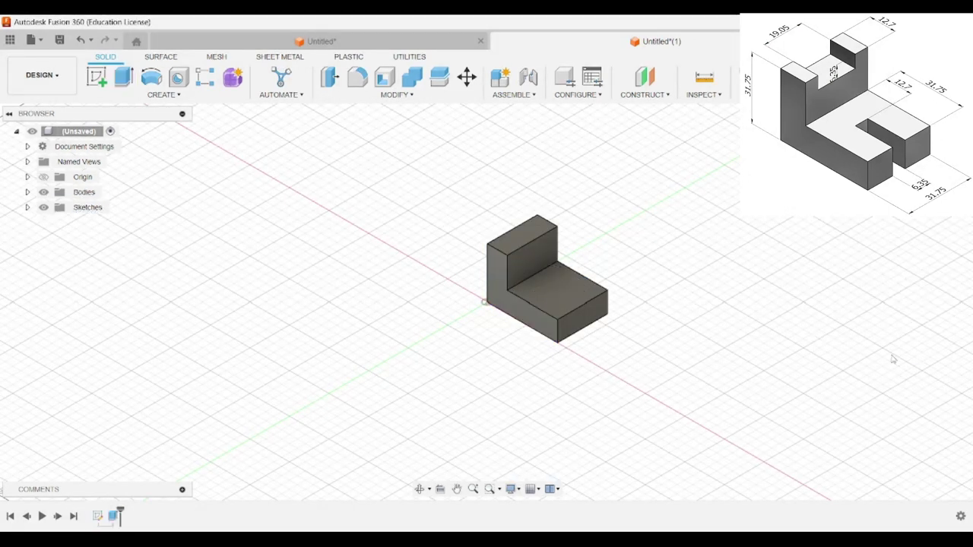
# Step: Start a sketch on the upright's front face and draw a rectangle along its top edge
pyautogui.scroll(1, 546, 270)
pyautogui.scroll(1, 541, 264)
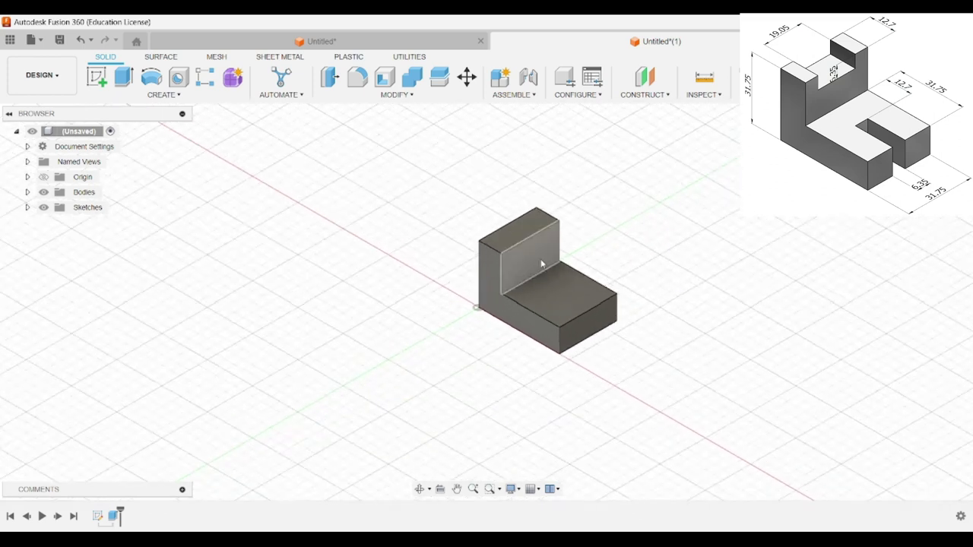
pyautogui.scroll(2, 541, 264)
pyautogui.scroll(2, 541, 263)
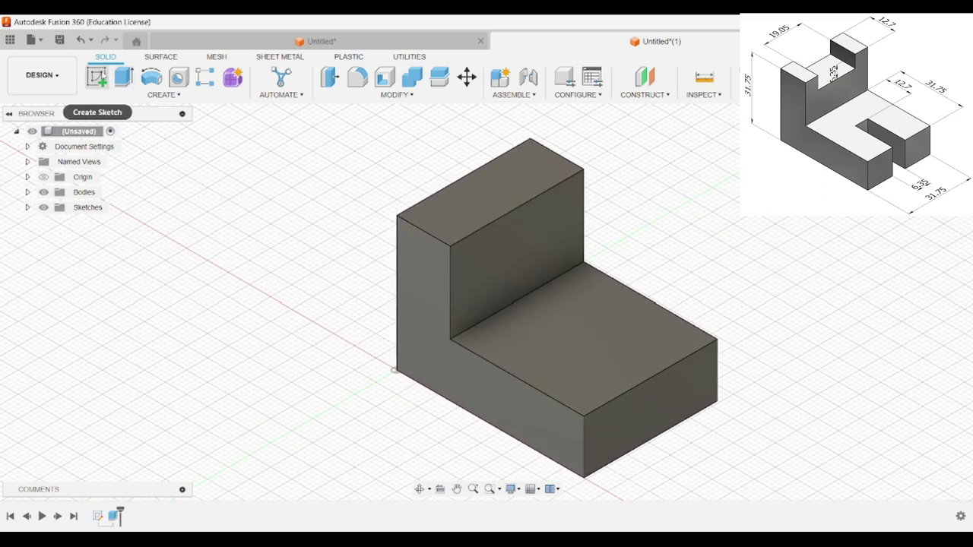
pyautogui.click(96, 76)
pyautogui.click(515, 254)
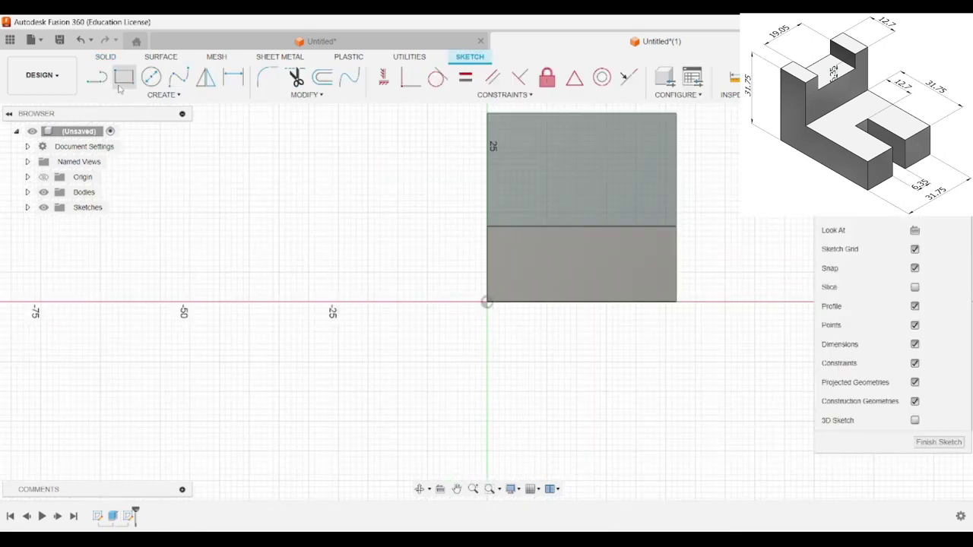
pyautogui.click(124, 77)
pyautogui.click(538, 113)
pyautogui.click(630, 153)
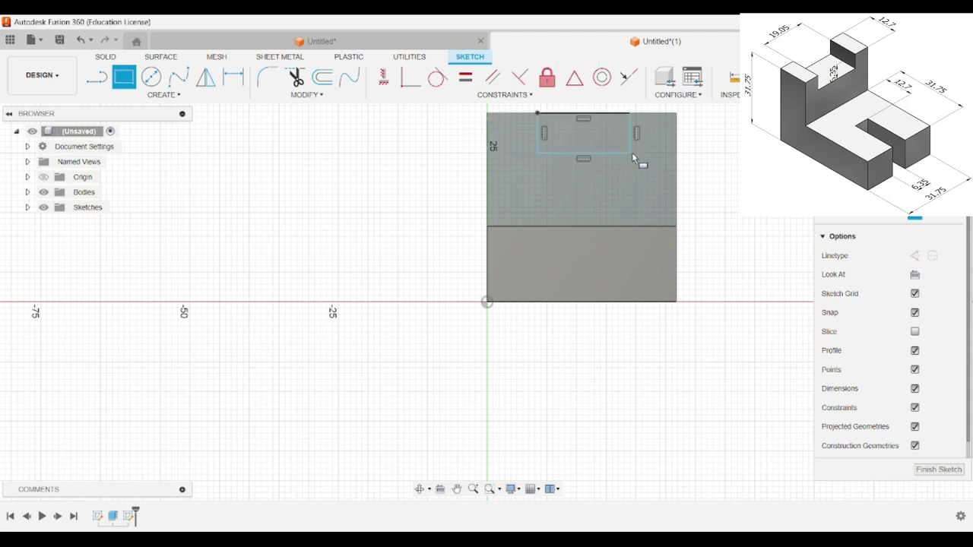
# Step: Dimension the rectangle 19.05 mm wide and 6.35 mm tall
pyautogui.click(234, 77)
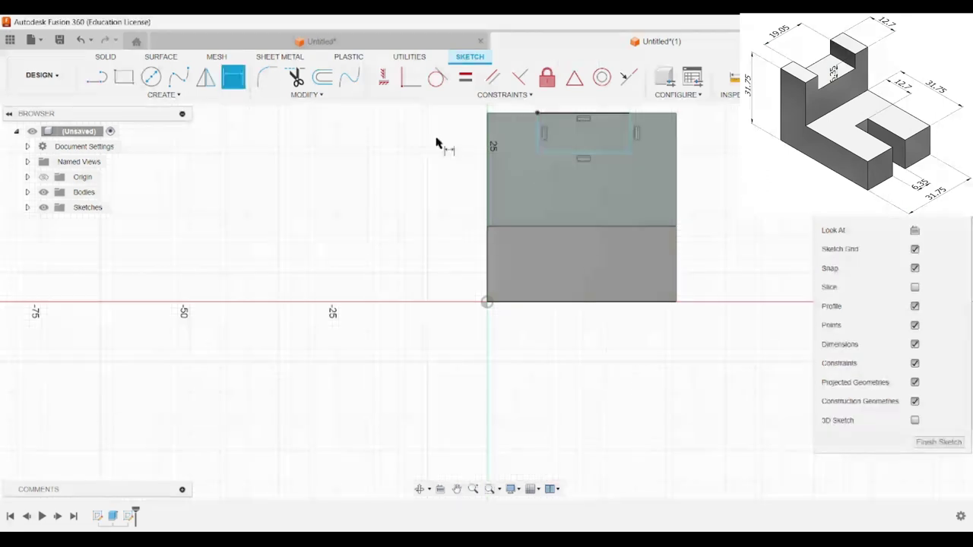
pyautogui.click(565, 155)
pyautogui.moveTo(593, 173)
pyautogui.mouseDown(button='middle')
pyautogui.moveTo(571, 249)
pyautogui.moveTo(510, 344)
pyautogui.mouseUp(button='middle')
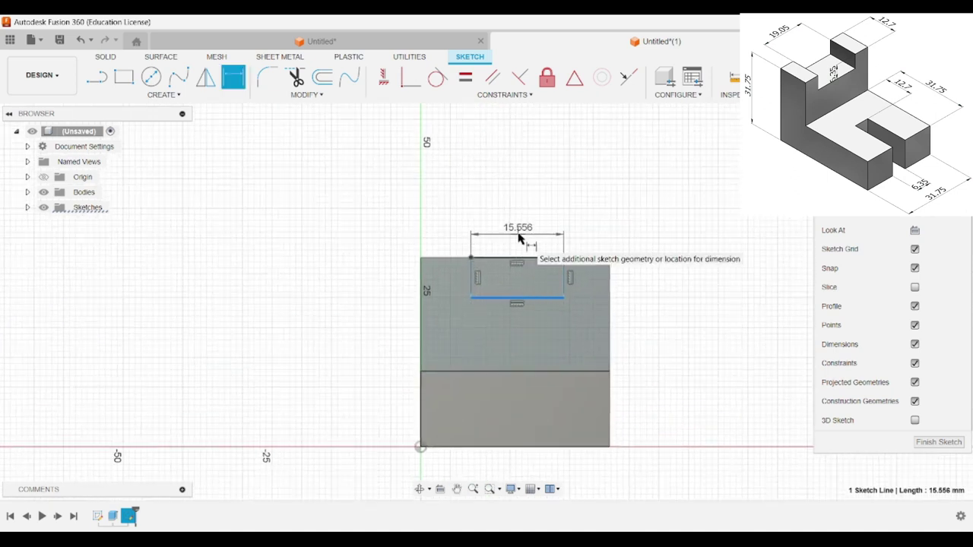
pyautogui.click(519, 239)
pyautogui.write('19.05')
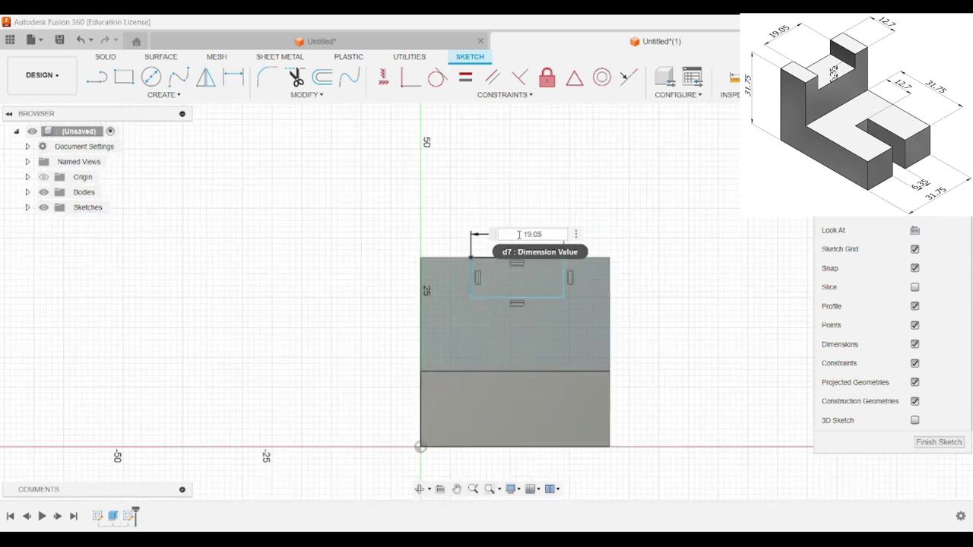
pyautogui.press('Return')
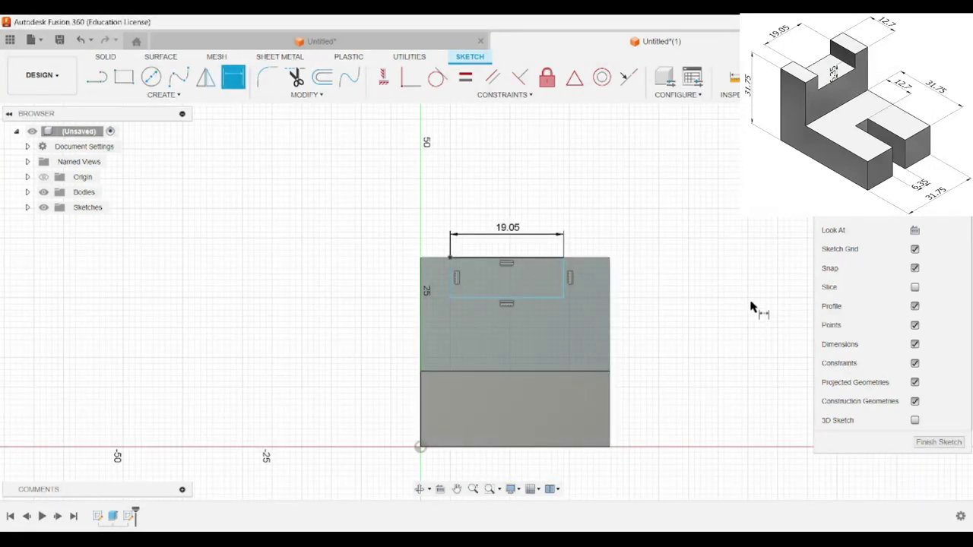
pyautogui.click(565, 284)
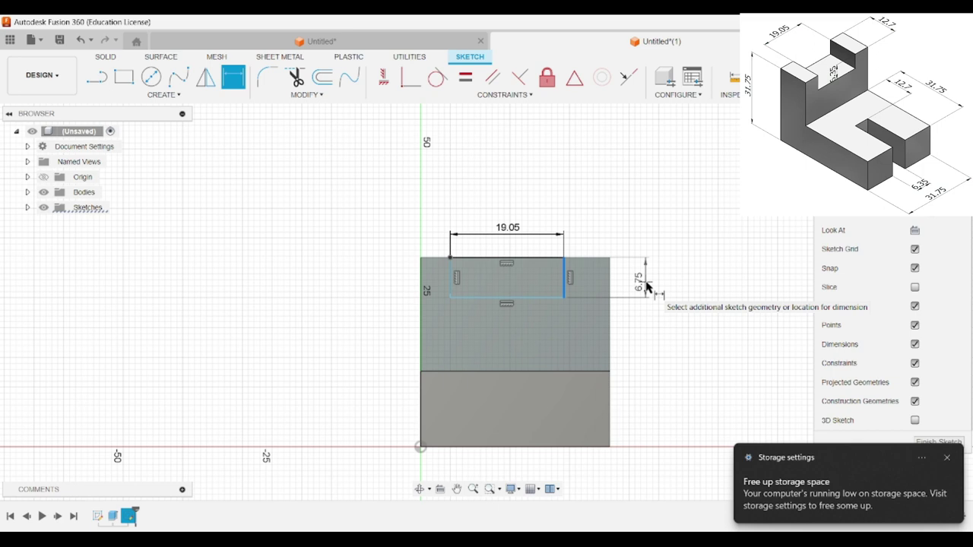
pyautogui.click(646, 289)
pyautogui.write('6.35')
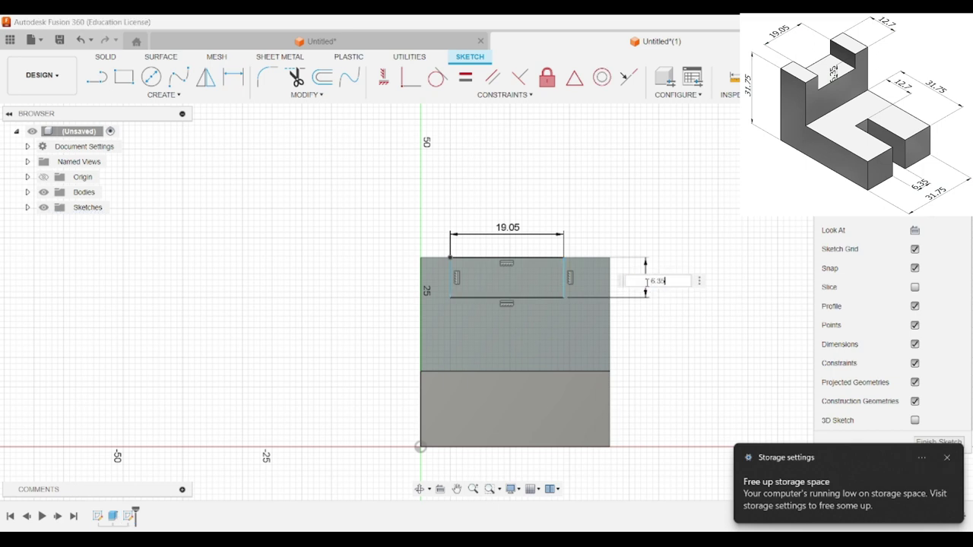
pyautogui.press('Return')
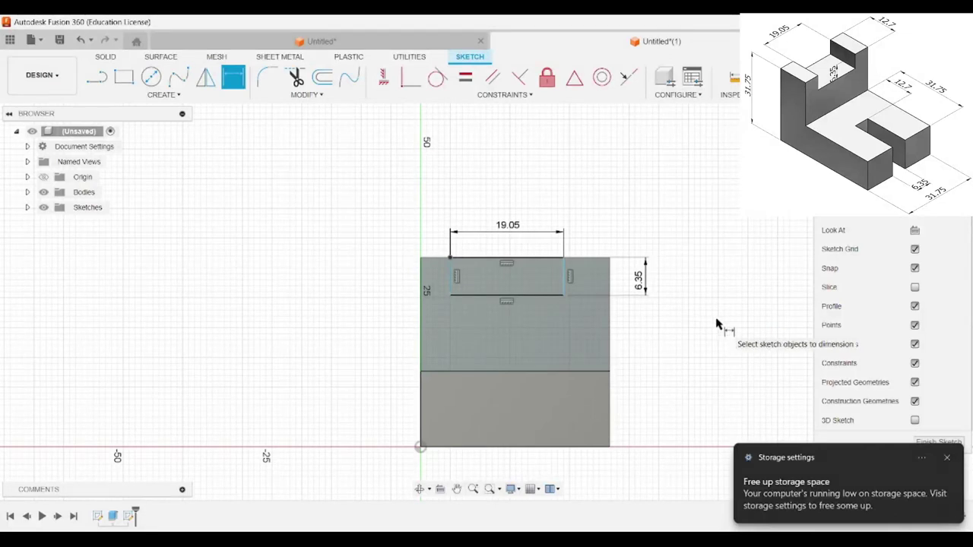
# Step: Place the rectangle 6.35 mm from the upright's right edge and finish the sketch
pyautogui.click(609, 280)
pyautogui.click(563, 272)
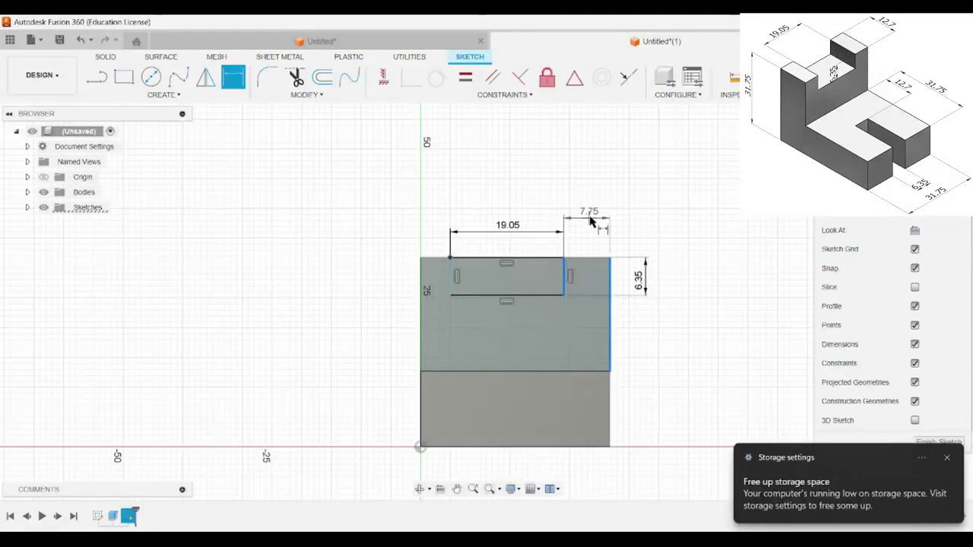
pyautogui.click(648, 218)
pyautogui.write('6.35')
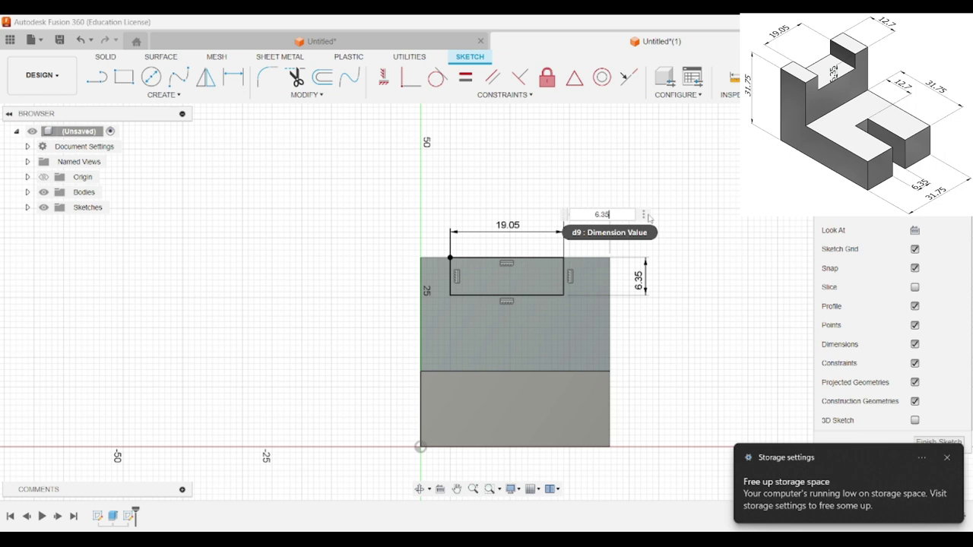
pyautogui.press('Return')
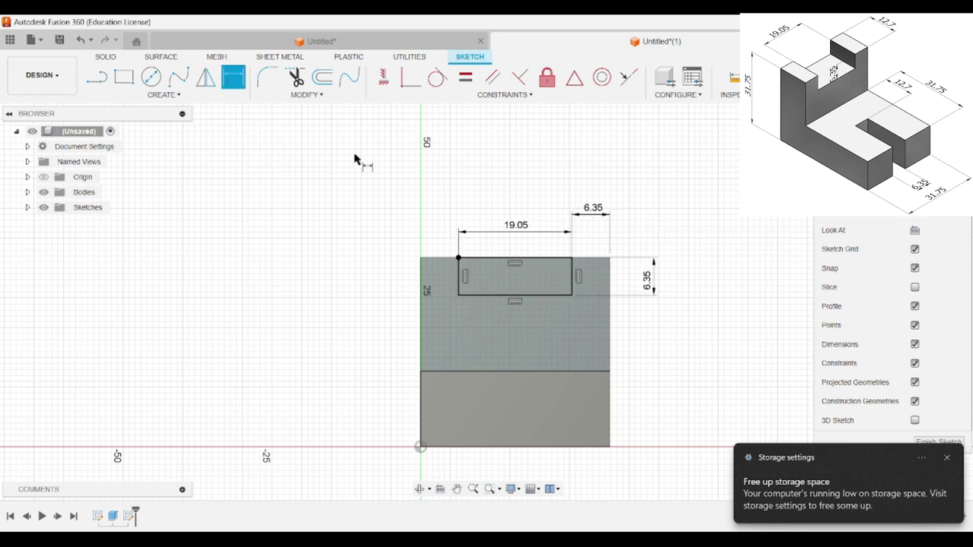
pyautogui.click(939, 441)
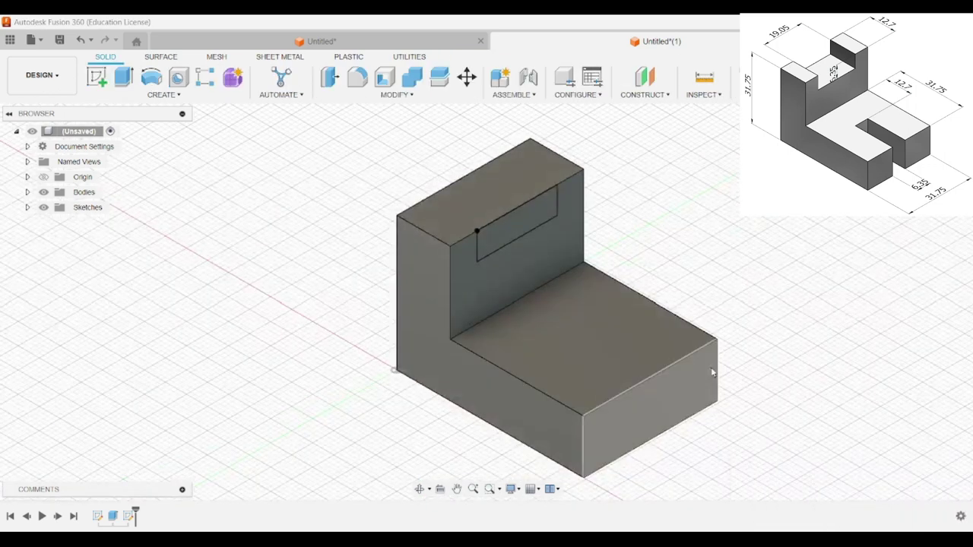
# Step: Extrude-cut the 19.05 × 6.35 rectangle with extent All through the upright
pyautogui.click(124, 79)
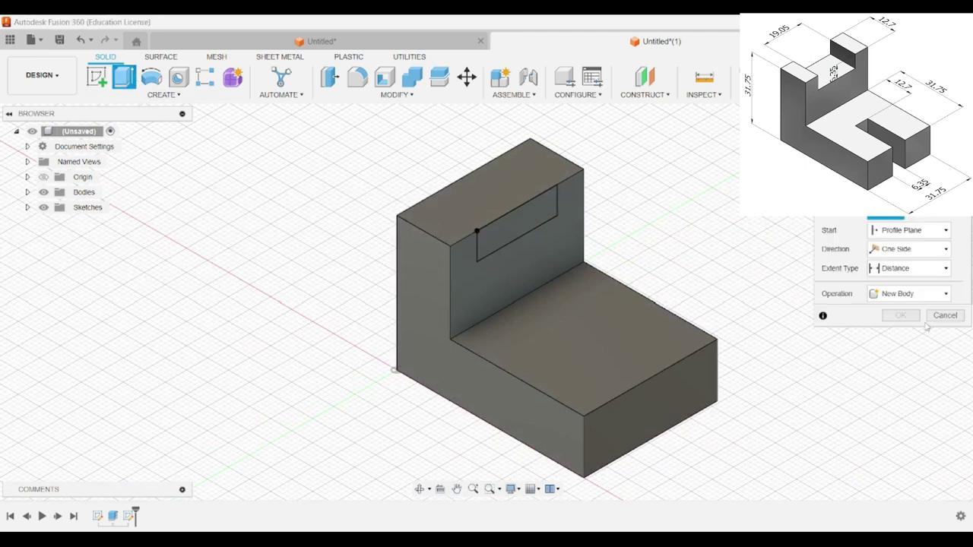
pyautogui.click(926, 295)
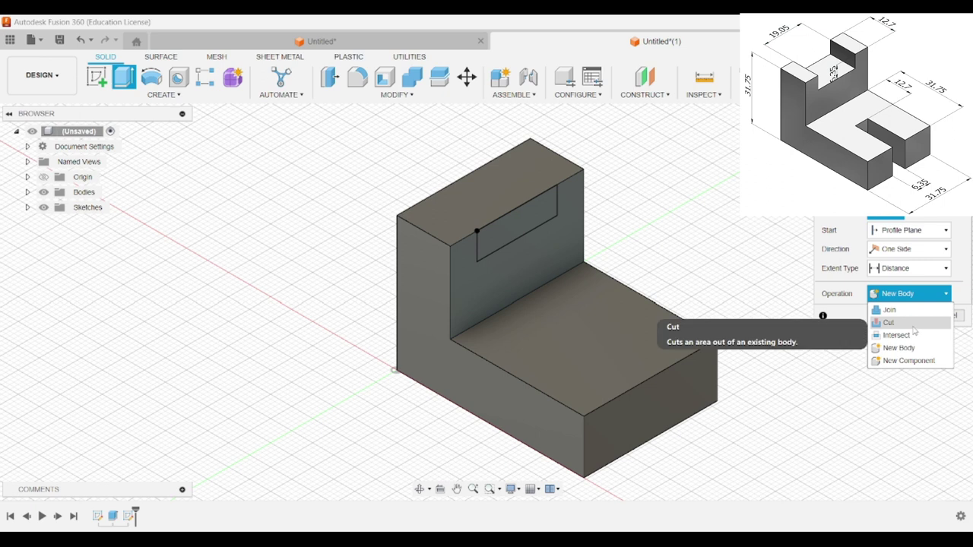
pyautogui.click(914, 326)
pyautogui.click(511, 230)
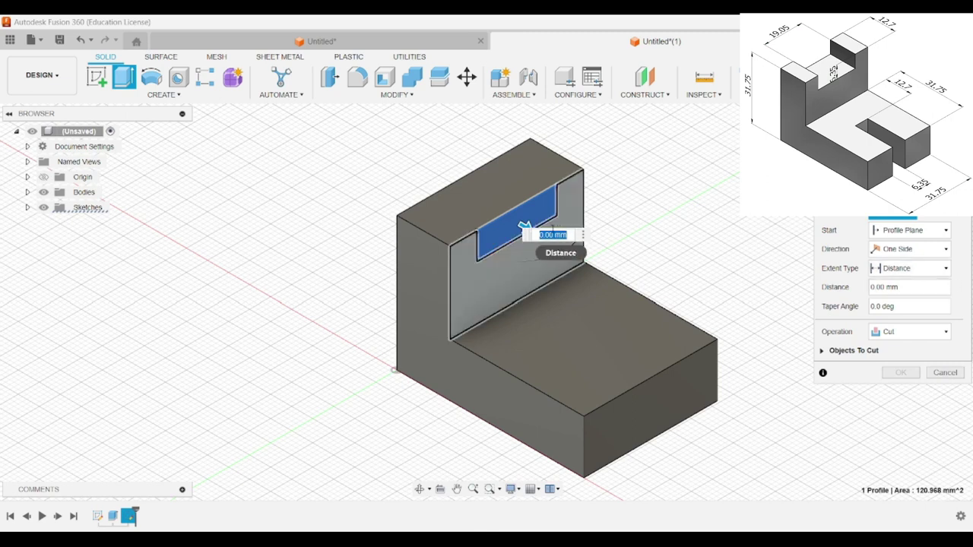
pyautogui.moveTo(526, 225)
pyautogui.mouseDown()
pyautogui.moveTo(507, 208)
pyautogui.moveTo(517, 206)
pyautogui.mouseUp()
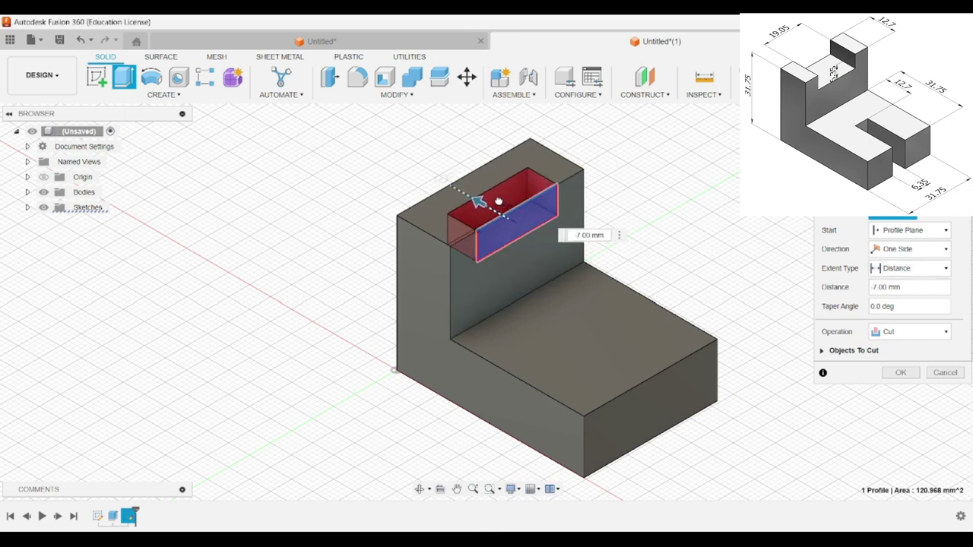
pyautogui.click(910, 274)
pyautogui.click(886, 310)
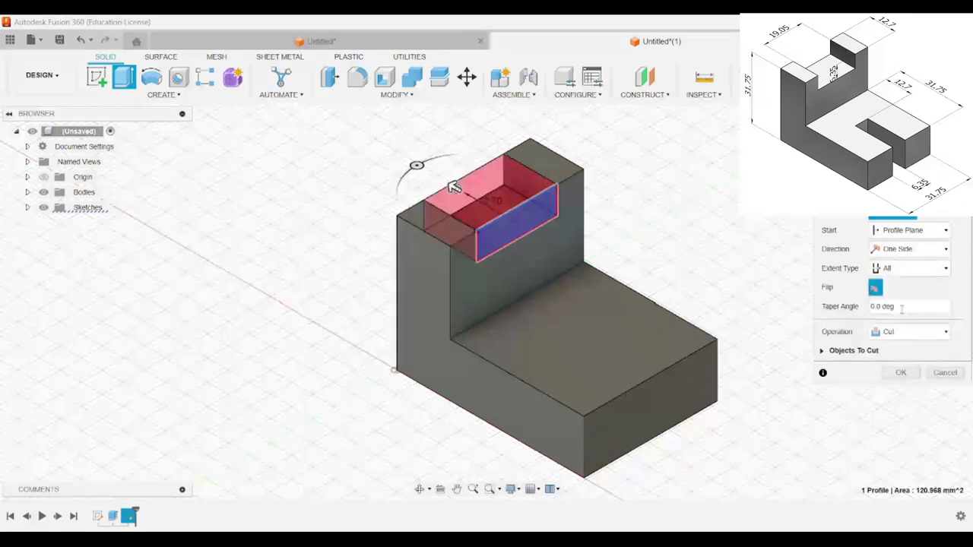
pyautogui.click(901, 373)
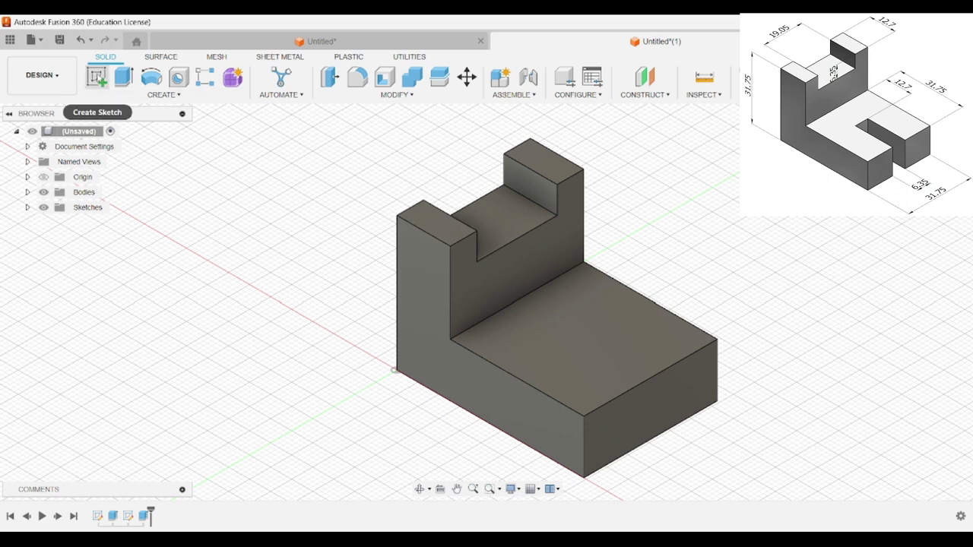
# Step: On the base's top face, sketch a rectangle running out to the base's right edge
pyautogui.click(97, 77)
pyautogui.click(618, 365)
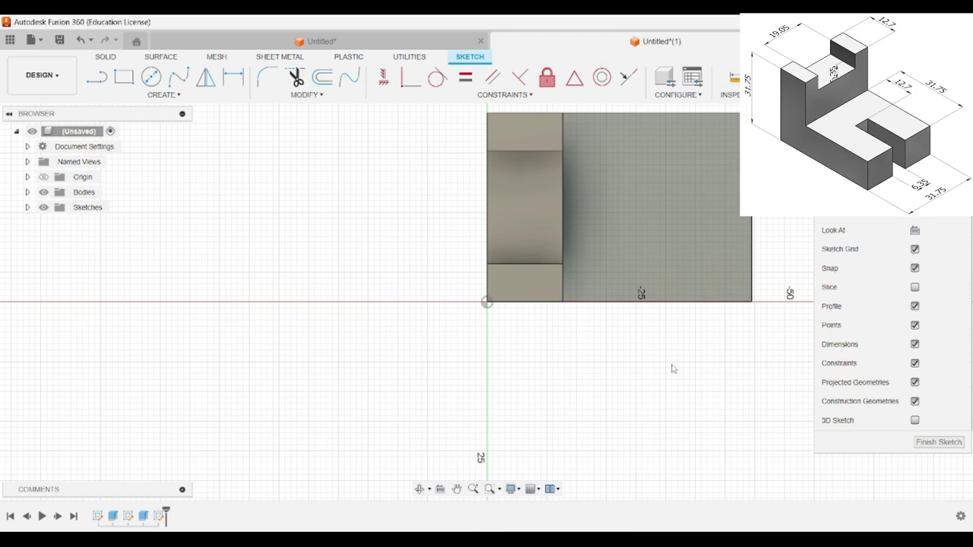
pyautogui.moveTo(663, 353); pyautogui.dragTo(278, 482, button='middle')
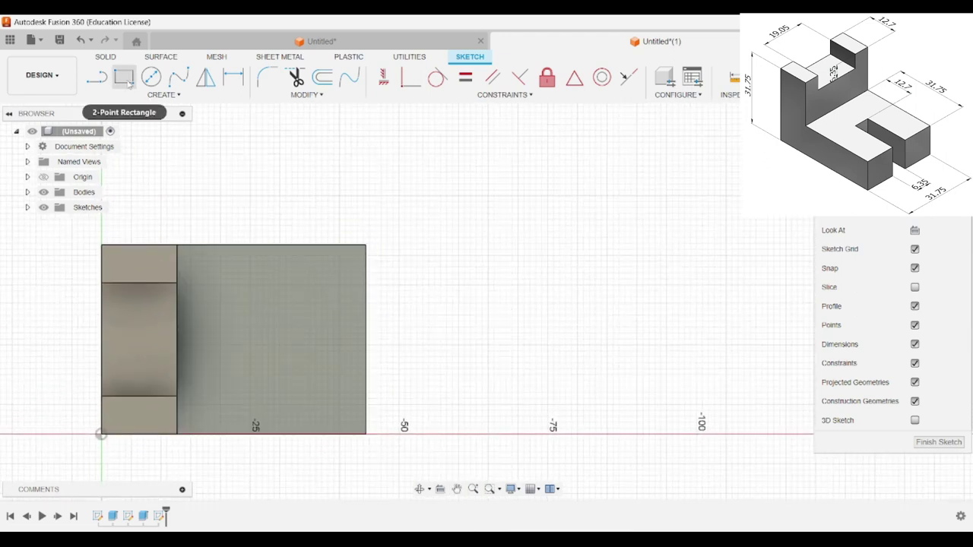
pyautogui.click(128, 82)
pyautogui.click(237, 314)
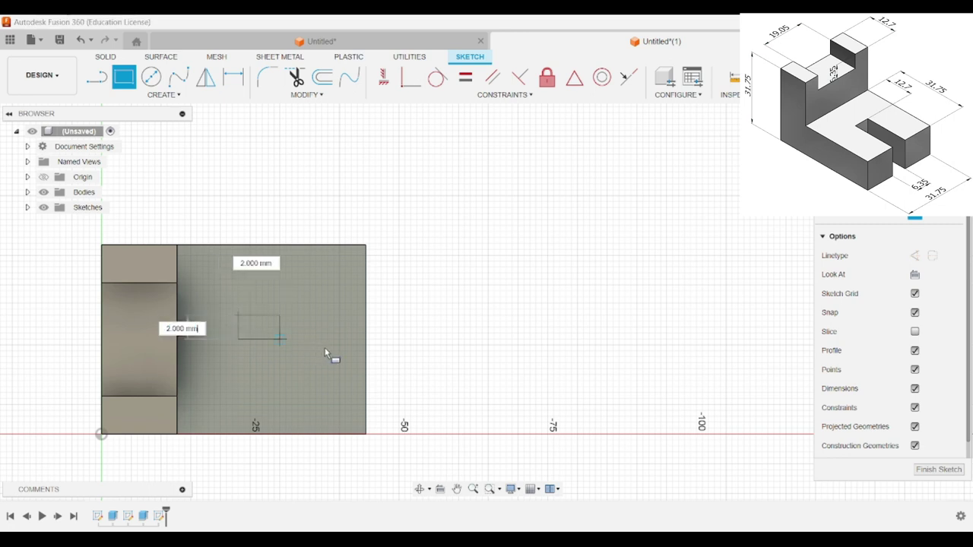
pyautogui.click(366, 362)
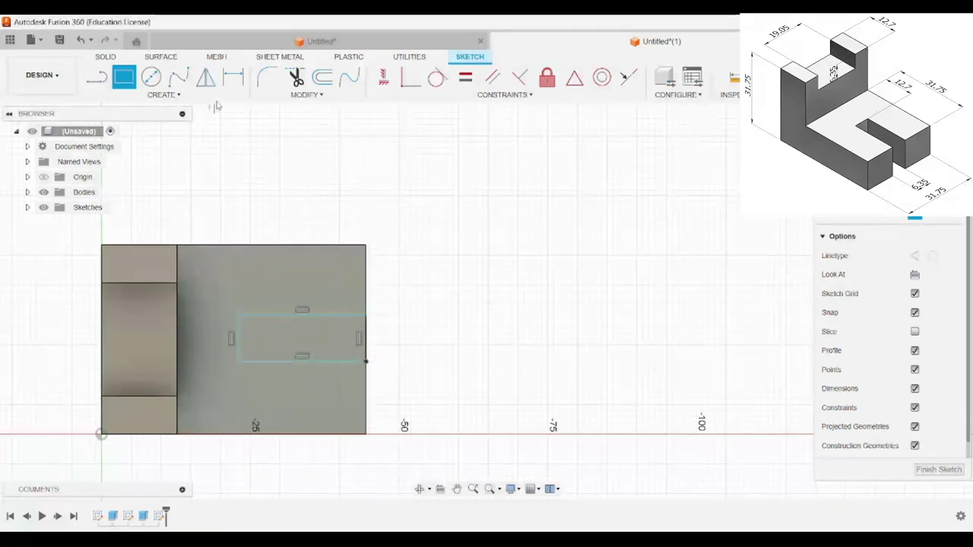
# Step: Dimension the slot's left line 12.7 from the upright's edge
pyautogui.click(233, 76)
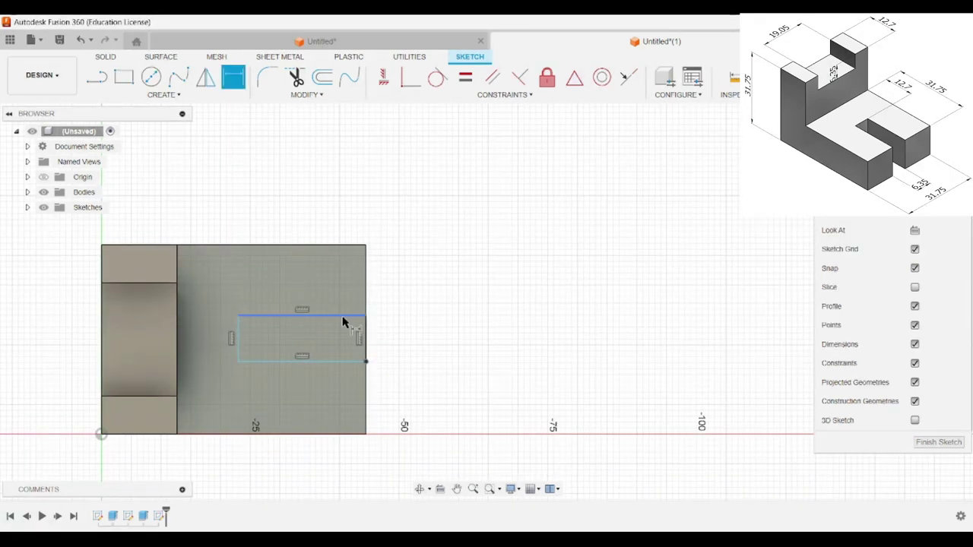
pyautogui.click(237, 347)
pyautogui.click(178, 351)
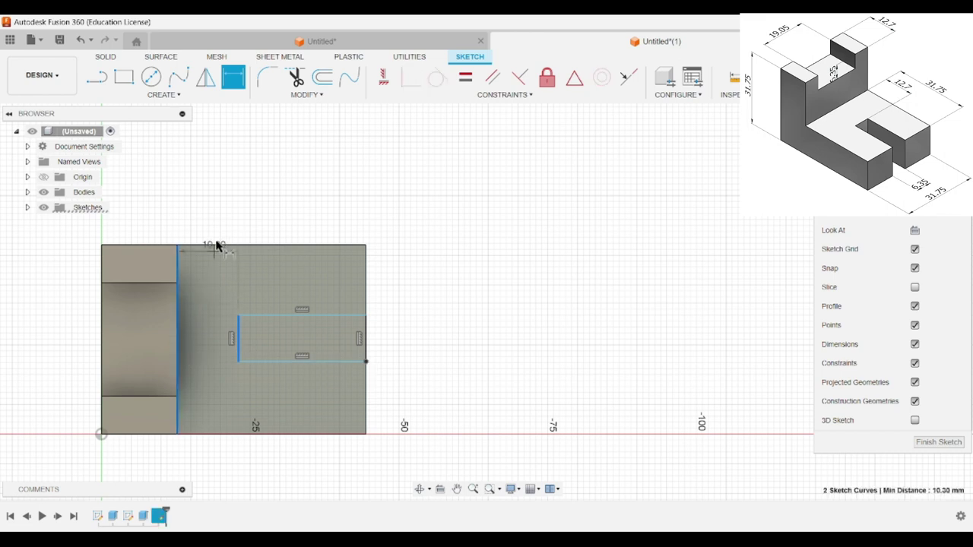
pyautogui.click(217, 216)
pyautogui.write('12.7')
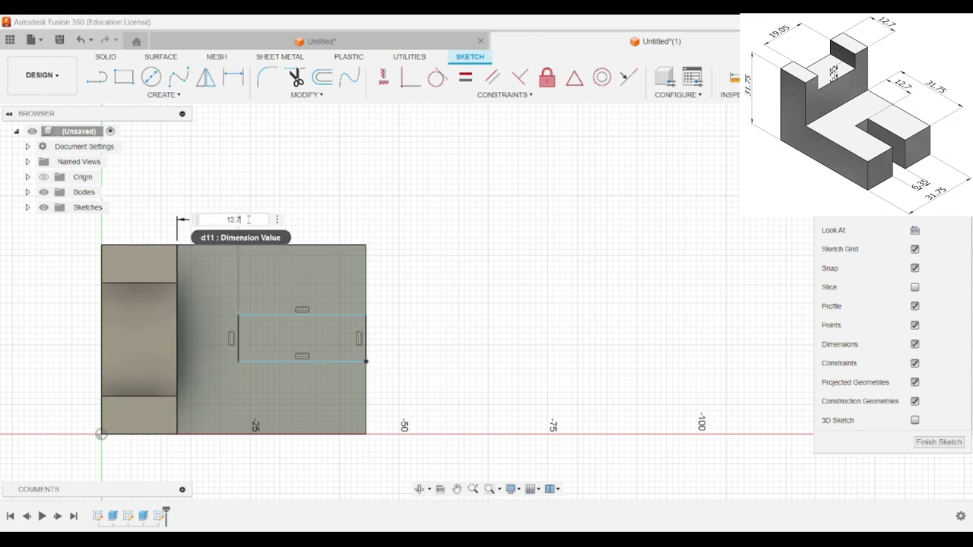
pyautogui.press('Return')
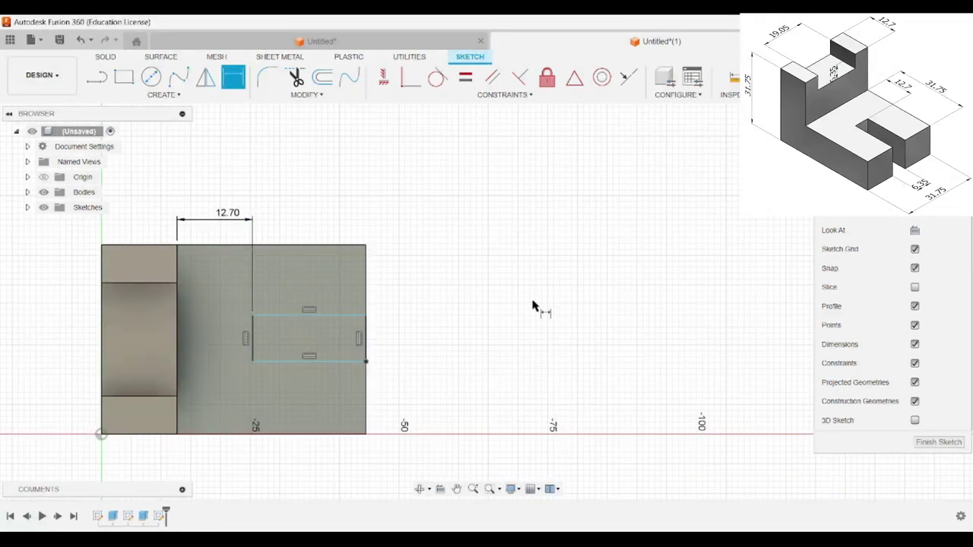
pyautogui.click(327, 314)
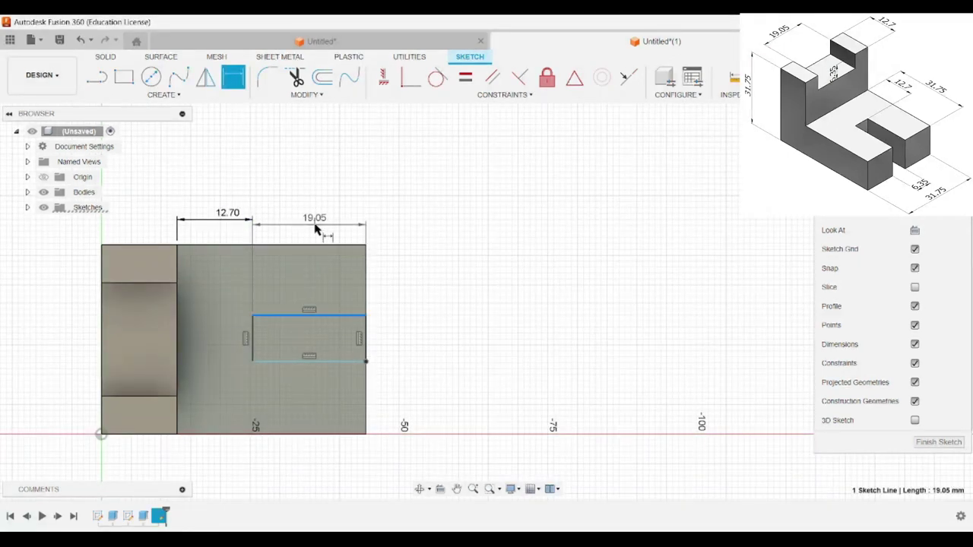
pyautogui.press('Escape')
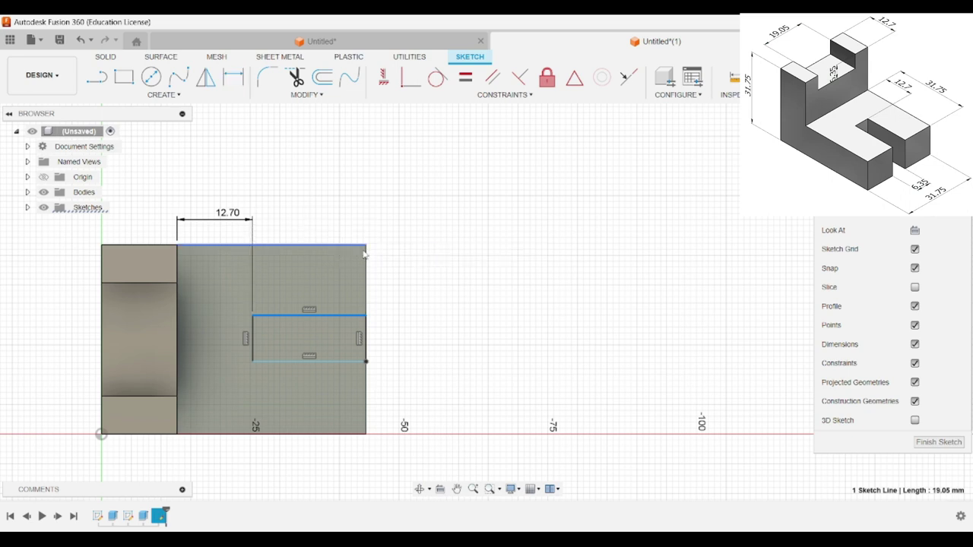
pyautogui.click(233, 77)
pyautogui.press('Escape')
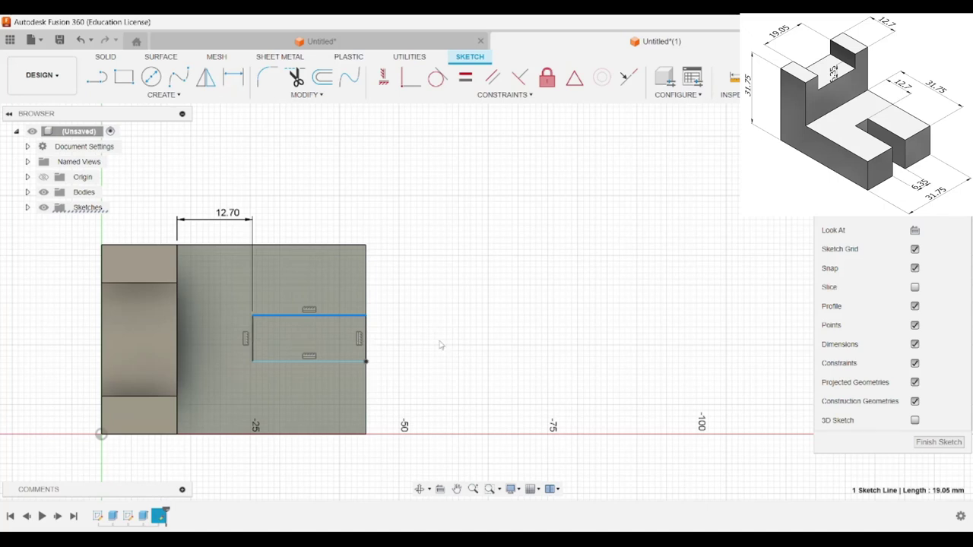
# Step: Set the slot width to 6.35 and its distance from the far edge to 12.7
pyautogui.click(366, 349)
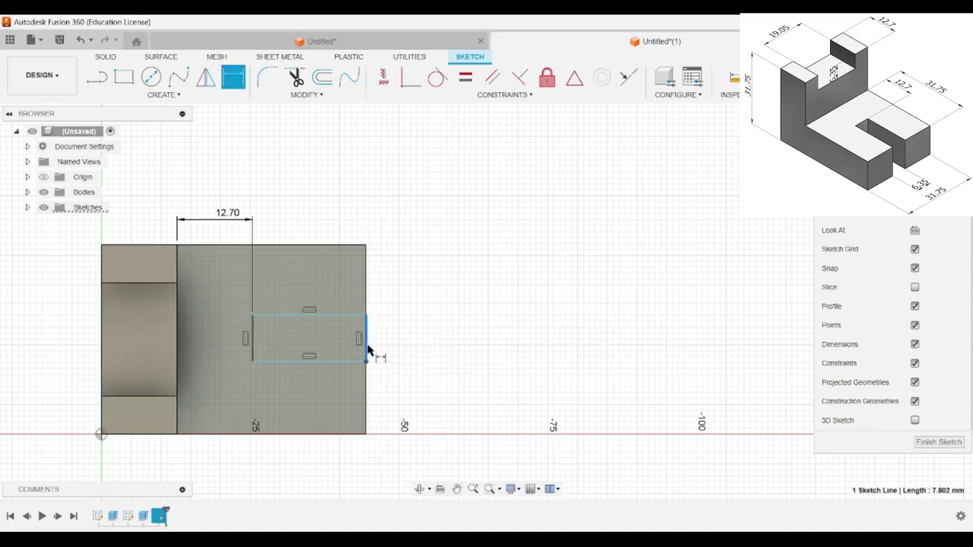
pyautogui.click(447, 349)
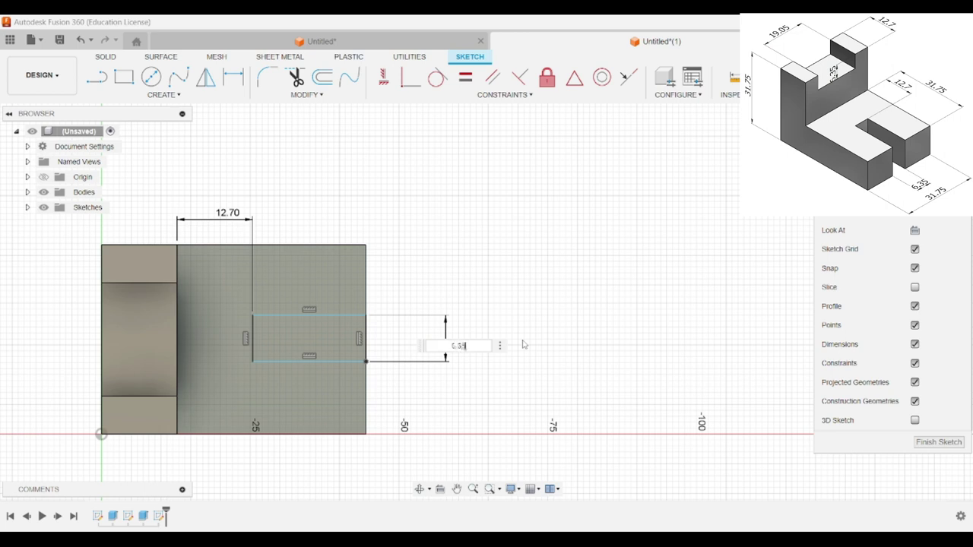
pyautogui.press('Return')
pyautogui.click(337, 246)
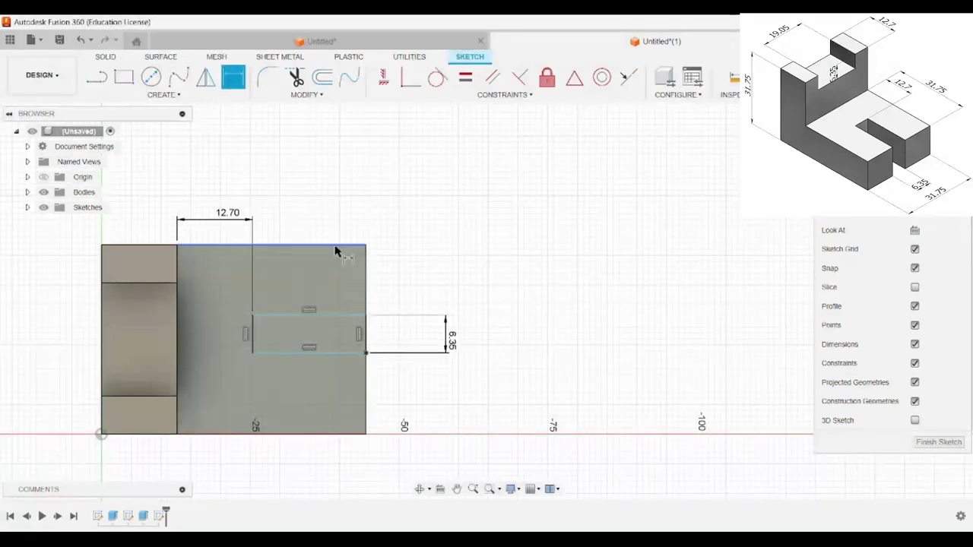
pyautogui.click(340, 314)
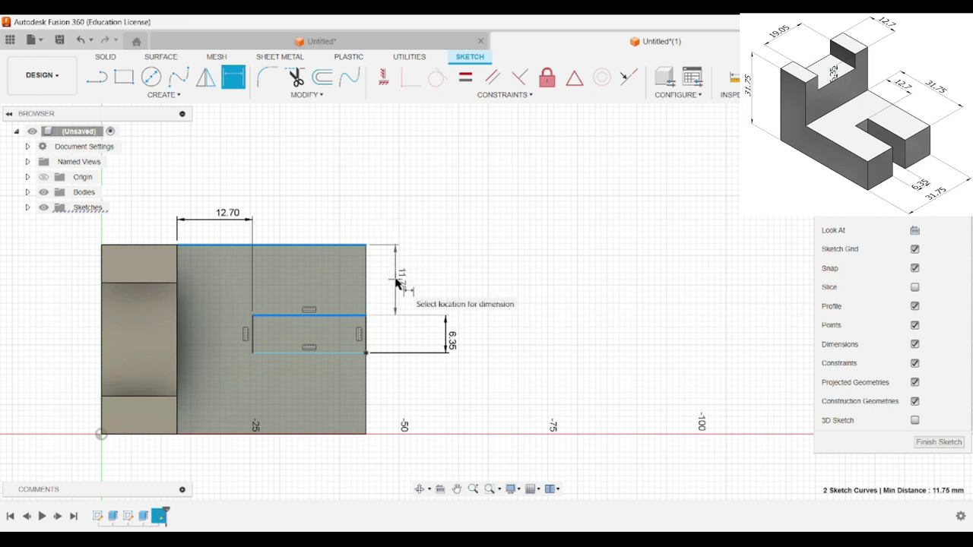
pyautogui.click(396, 278)
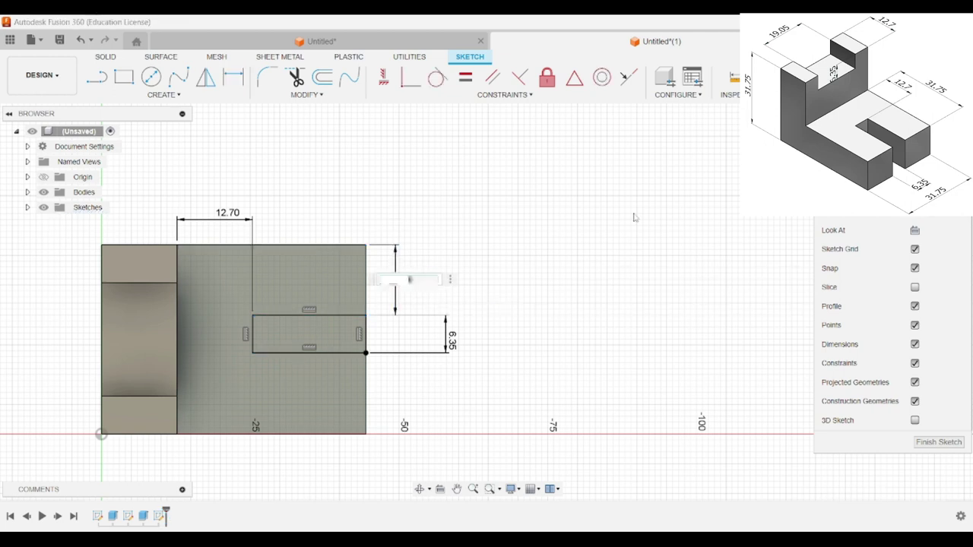
pyautogui.write('12.7')
pyautogui.press('Return')
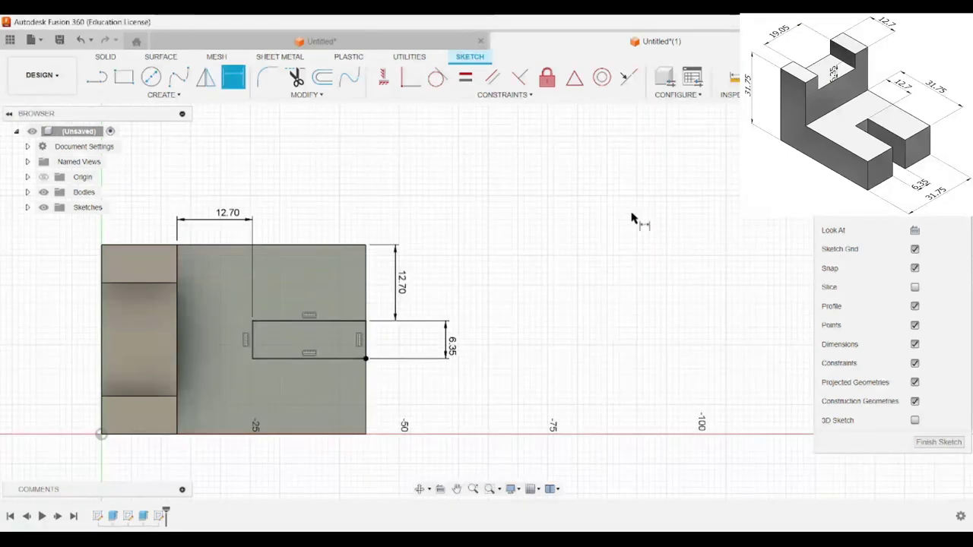
# Step: Finish the sketch and extrude-cut the slot profile with extent All through the base
pyautogui.click(844, 76)
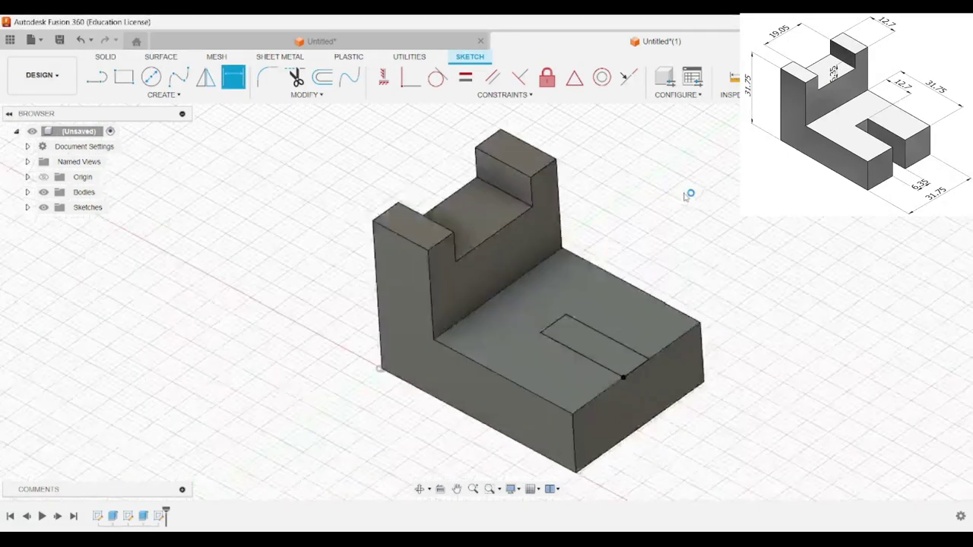
pyautogui.click(123, 76)
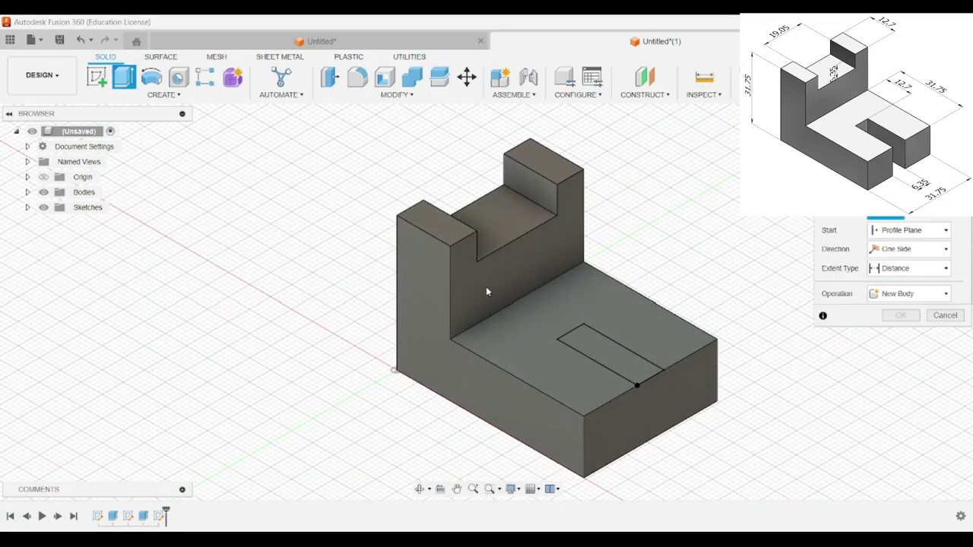
pyautogui.click(632, 370)
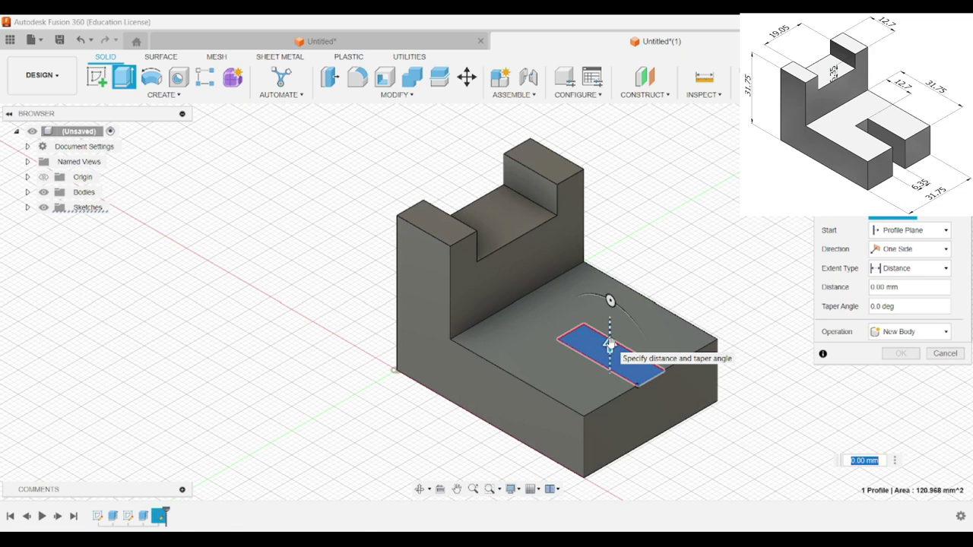
pyautogui.moveTo(610, 343); pyautogui.dragTo(610, 393)
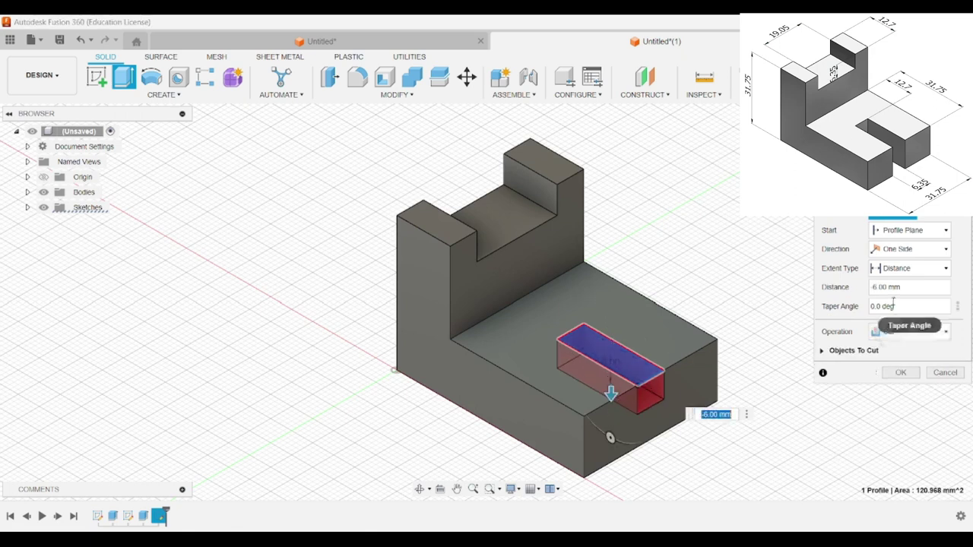
pyautogui.click(913, 267)
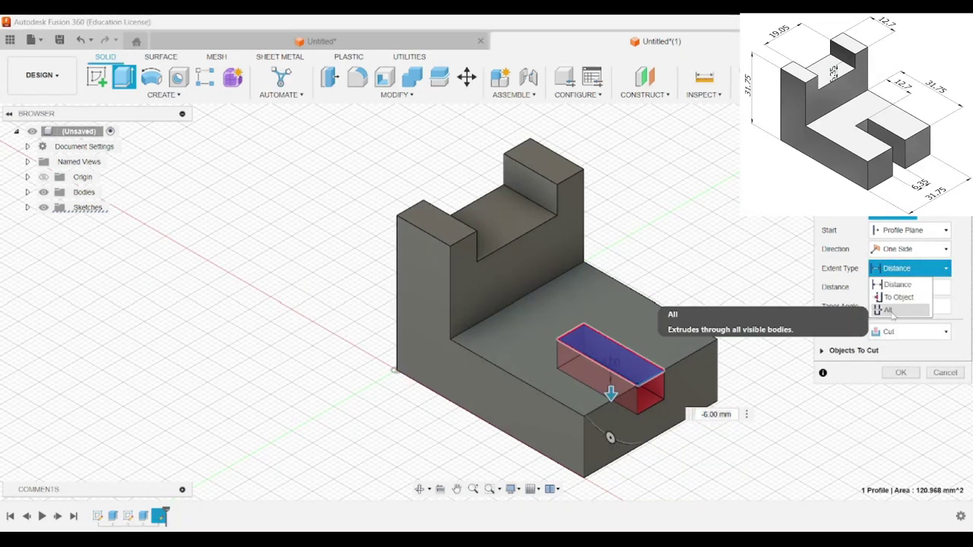
pyautogui.click(888, 311)
pyautogui.click(901, 373)
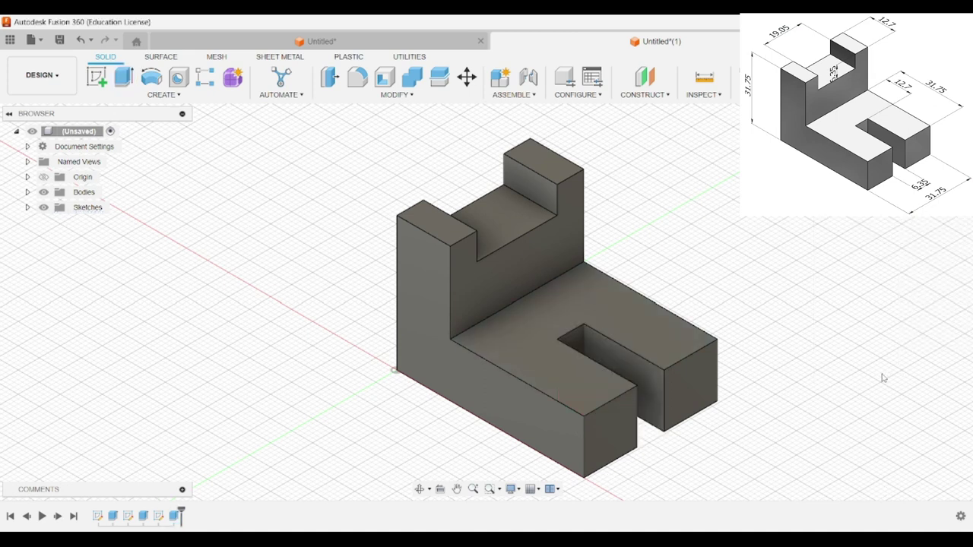
pyautogui.moveTo(823, 364); pyautogui.dragTo(606, 358, button='middle')
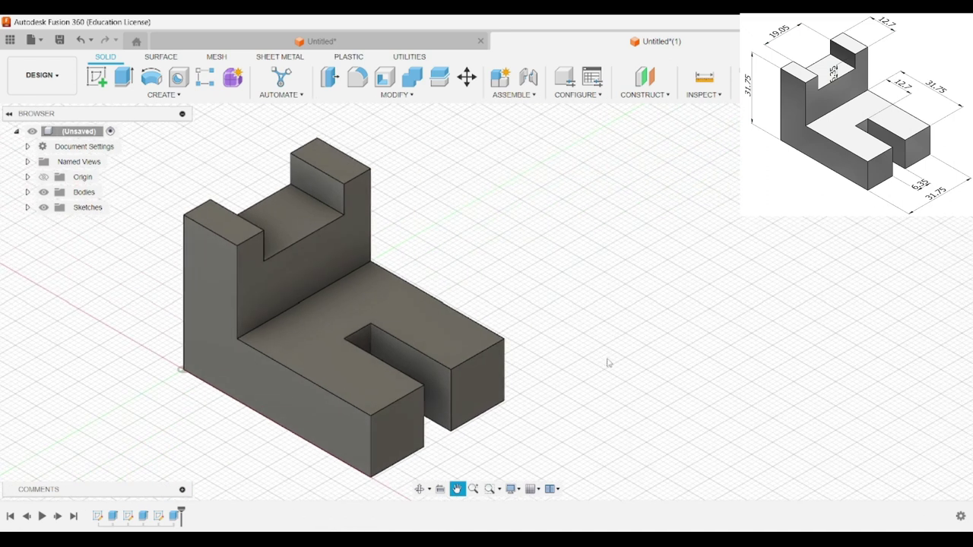